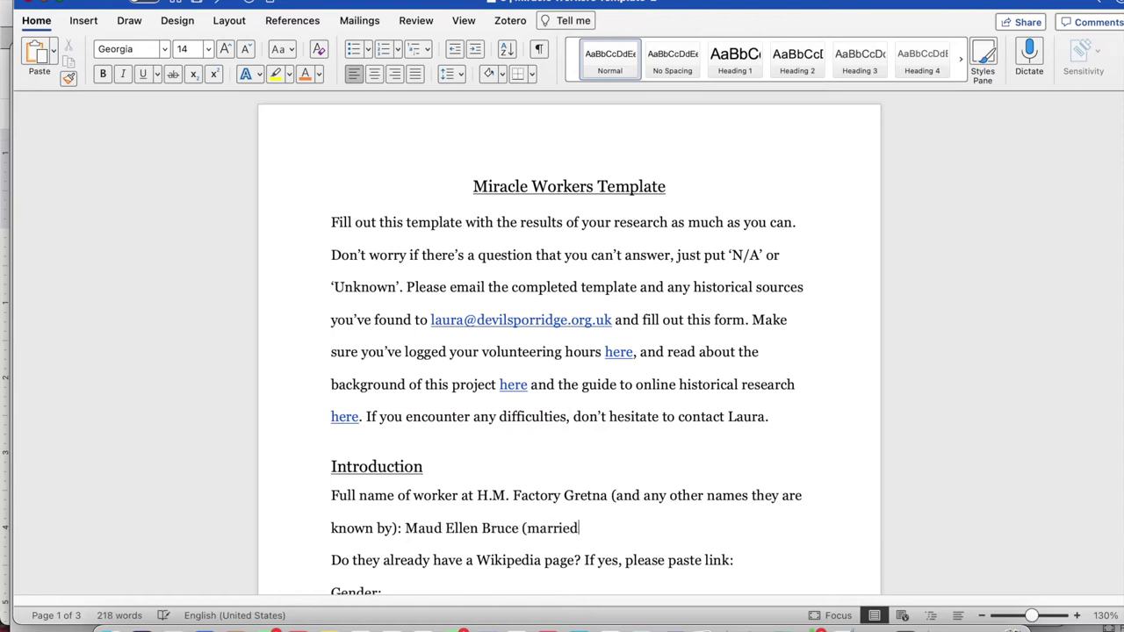
# Enter her married surname and the gender 'Female' in the template.
pyautogui.moveTo(482, 528); pyautogui.dragTo(710, 450)
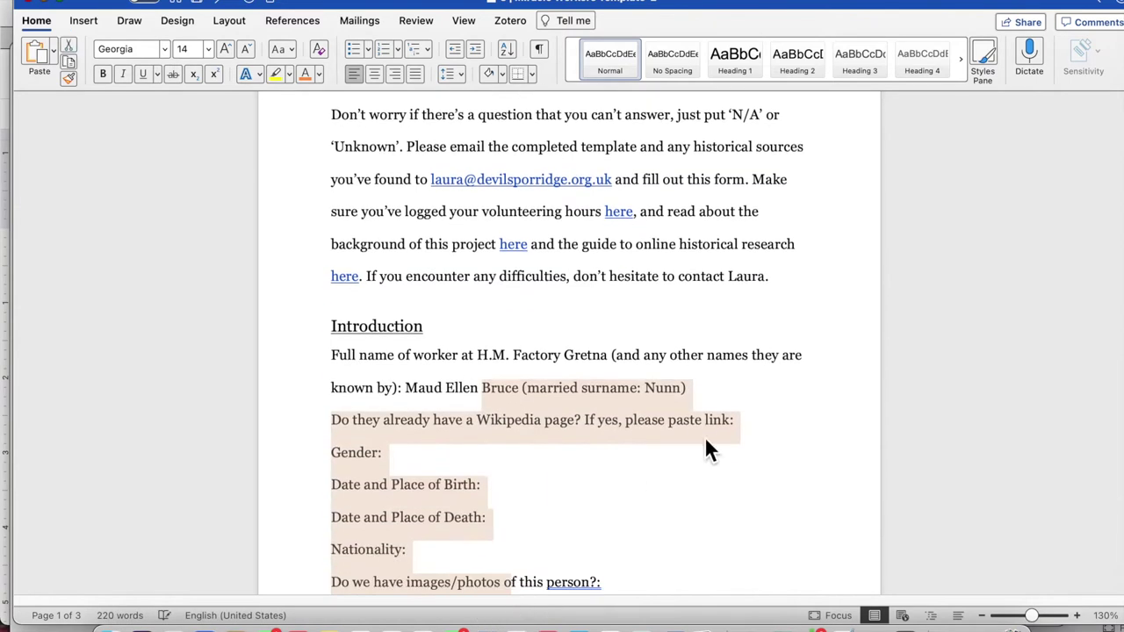
pyautogui.press('Right')
pyautogui.write('Female')
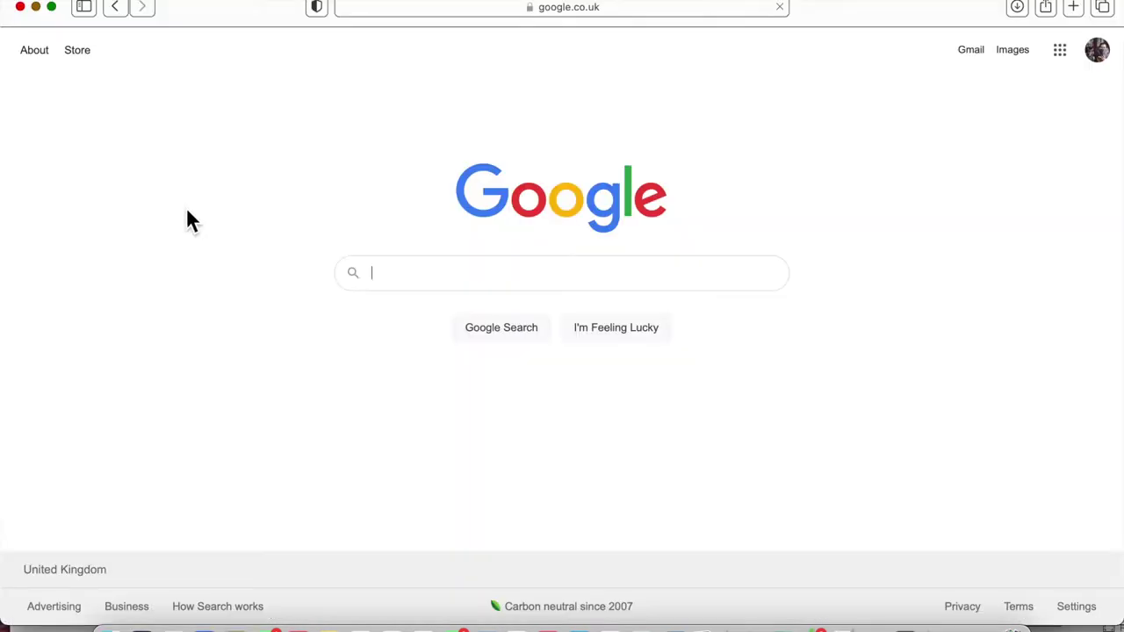
# Search Google for her and paste her Wikipedia page link after 'Yes --'.
pyautogui.write('maud bruce')
pyautogui.press('Return')
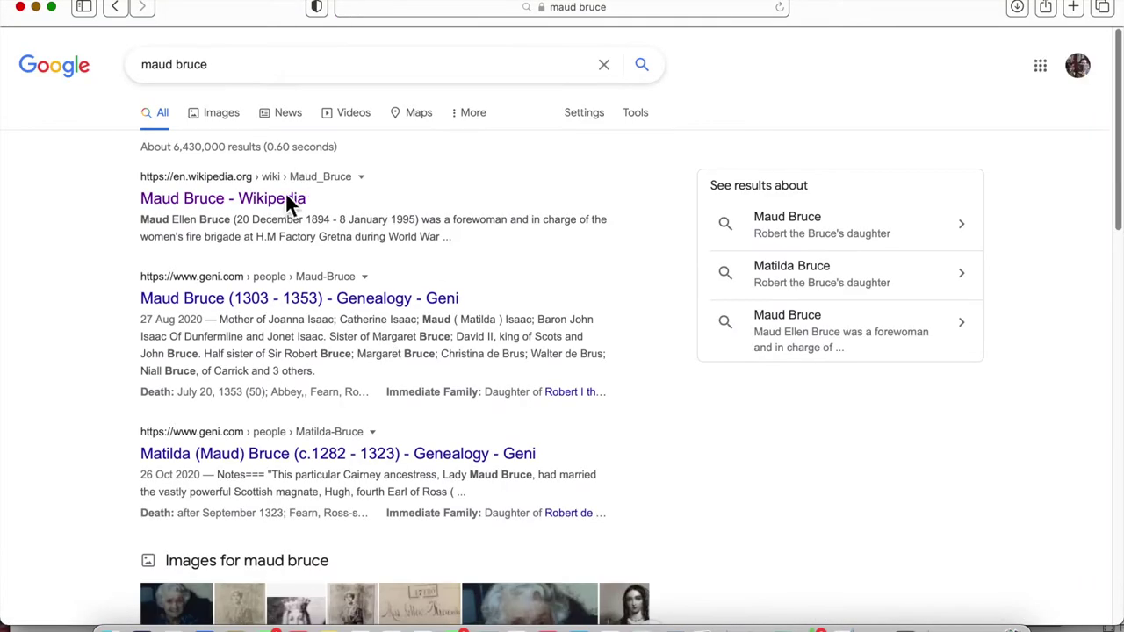
pyautogui.click(485, 625)
pyautogui.write('https://en.wikipedia.org/wiki/Maud_Bruce')
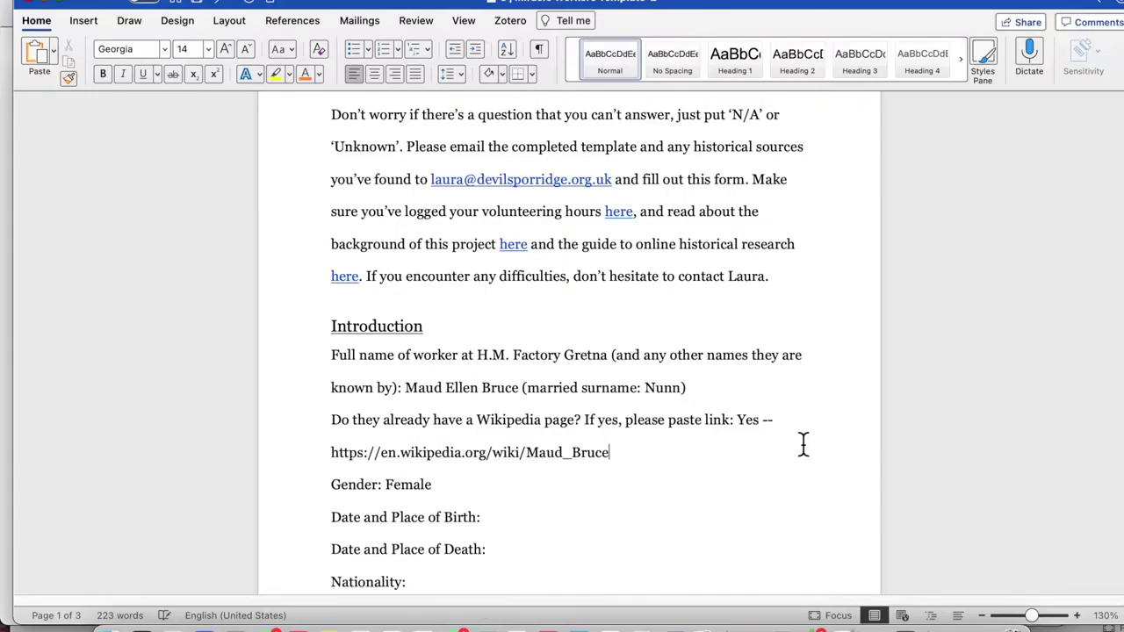
pyautogui.press('Down')
pyautogui.press('Down')
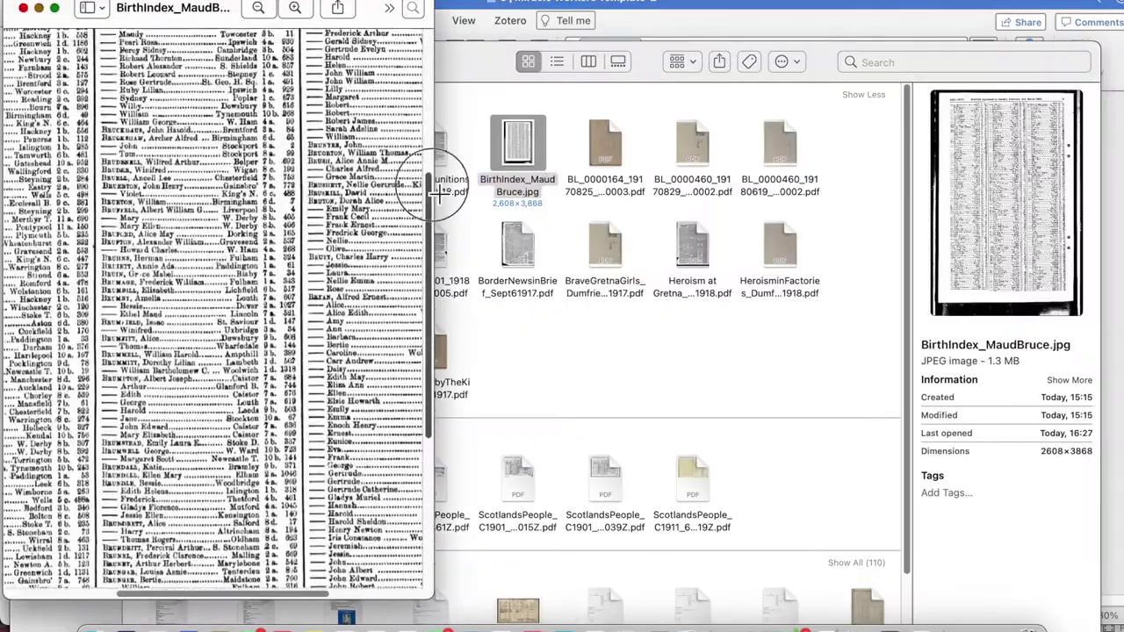
pyautogui.moveTo(433, 193); pyautogui.dragTo(412, 45)
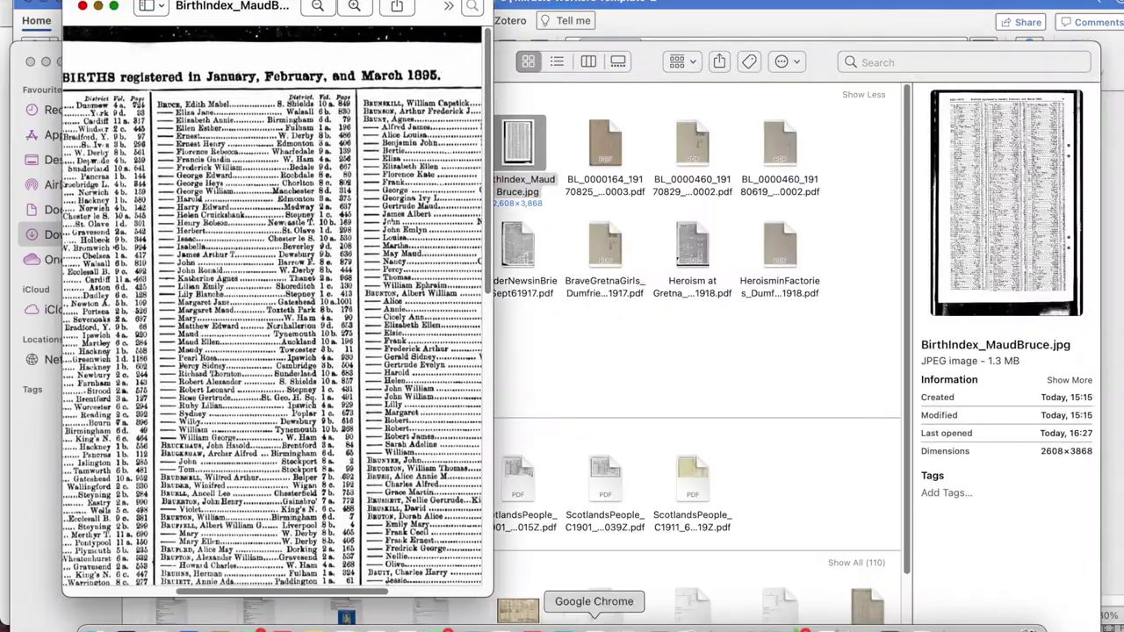
# Open the 1939Register and 1911census images zoomed in Preview, and start typing '8th January 199'.
pyautogui.click(518, 145)
pyautogui.doubleClick(377, 145)
pyautogui.scroll(10, 379, 448)
pyautogui.press('super+plus')
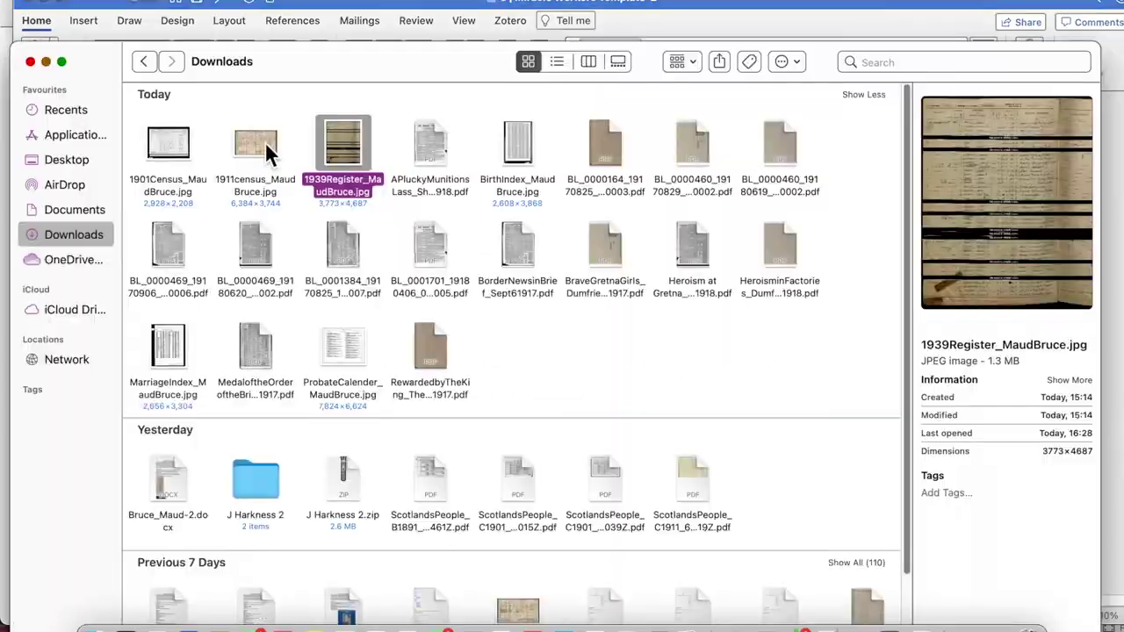
pyautogui.doubleClick(264, 150)
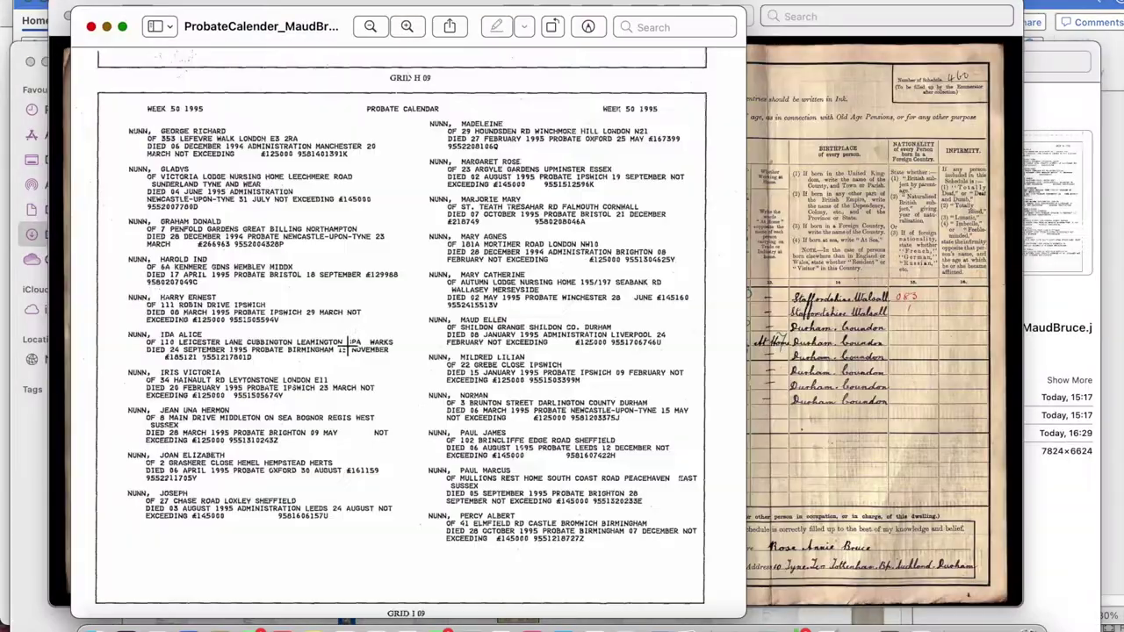
pyautogui.write('8th January 199')
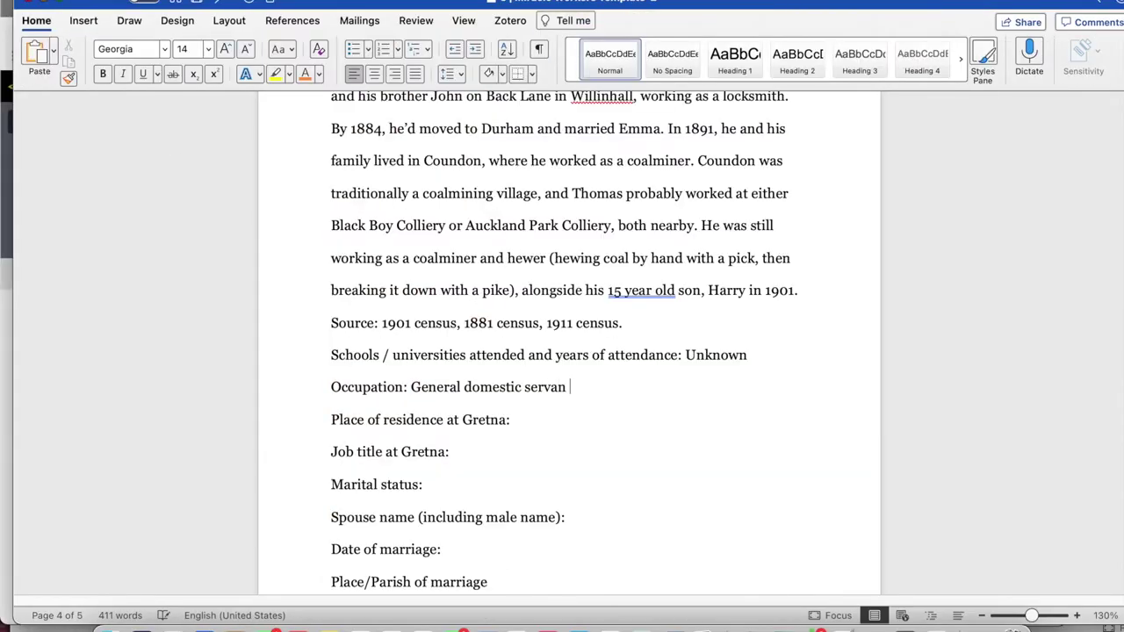
# Type the occupation citing the 1911 census and 1939 register, plus residence 'Grenville Hostel, Eastriggs'.
pyautogui.write('t in 1')
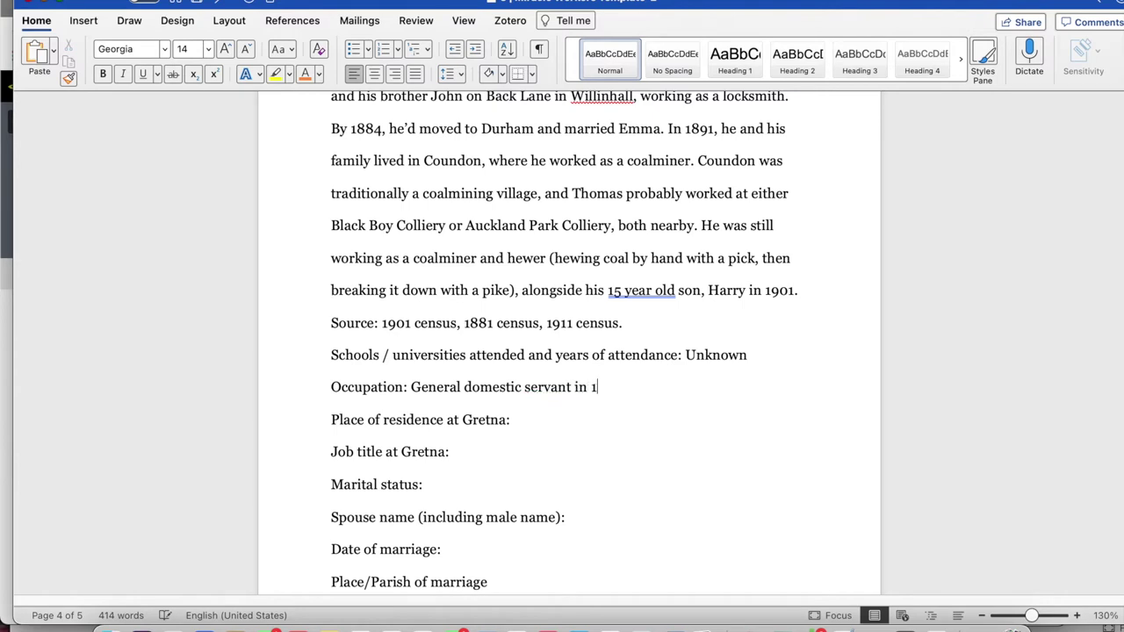
pyautogui.write('911, unpaid domestic duties i')
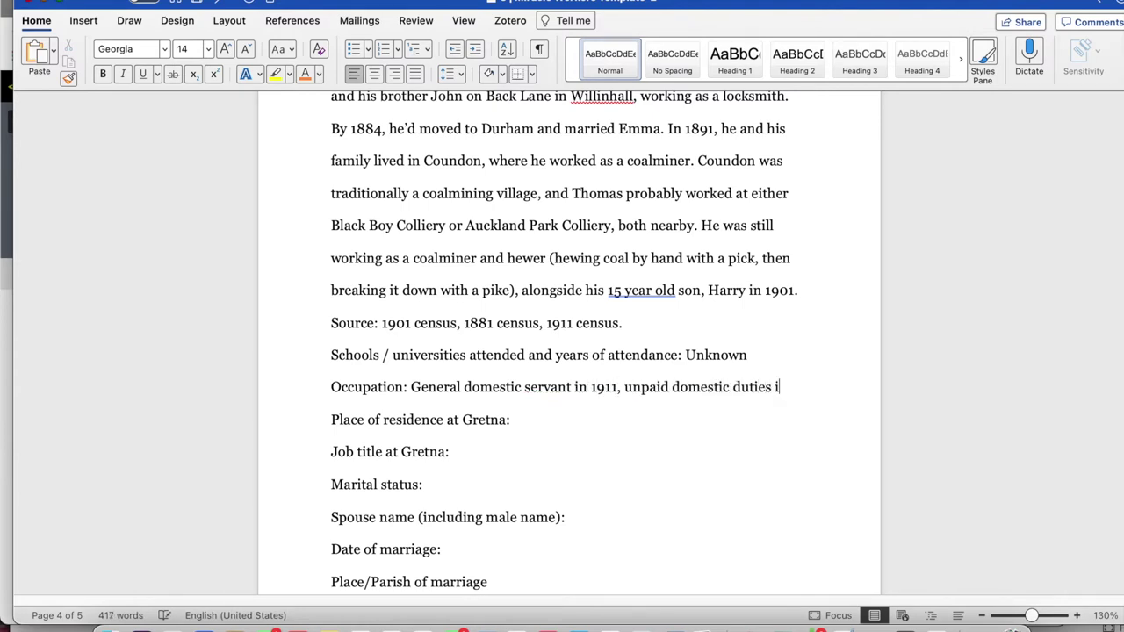
pyautogui.write('n 1939')
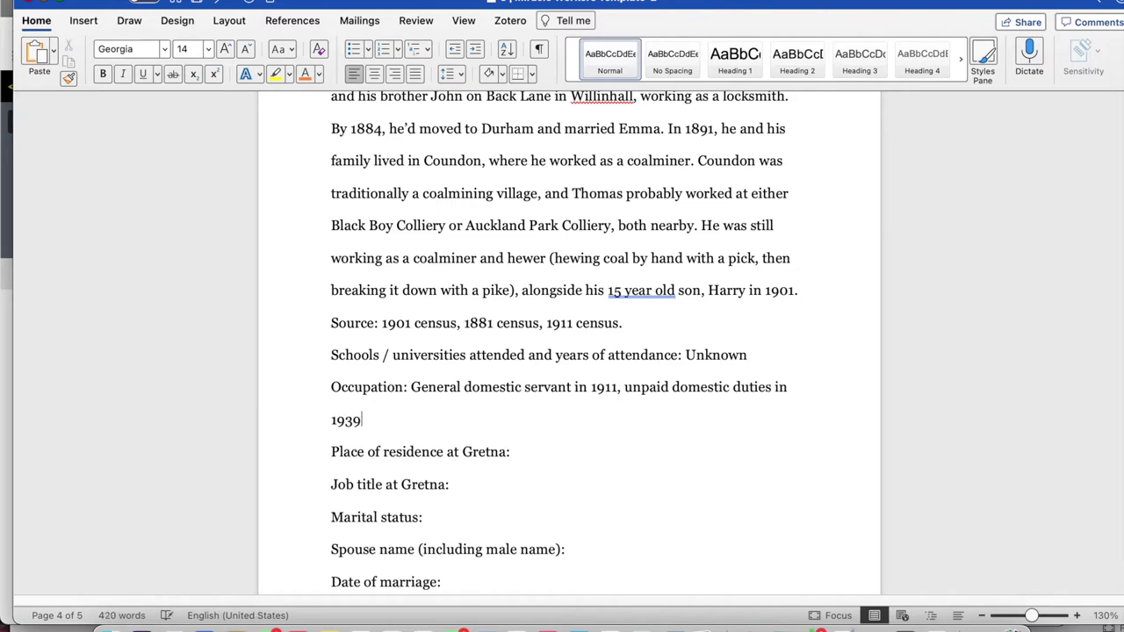
pyautogui.write('. Source: ')
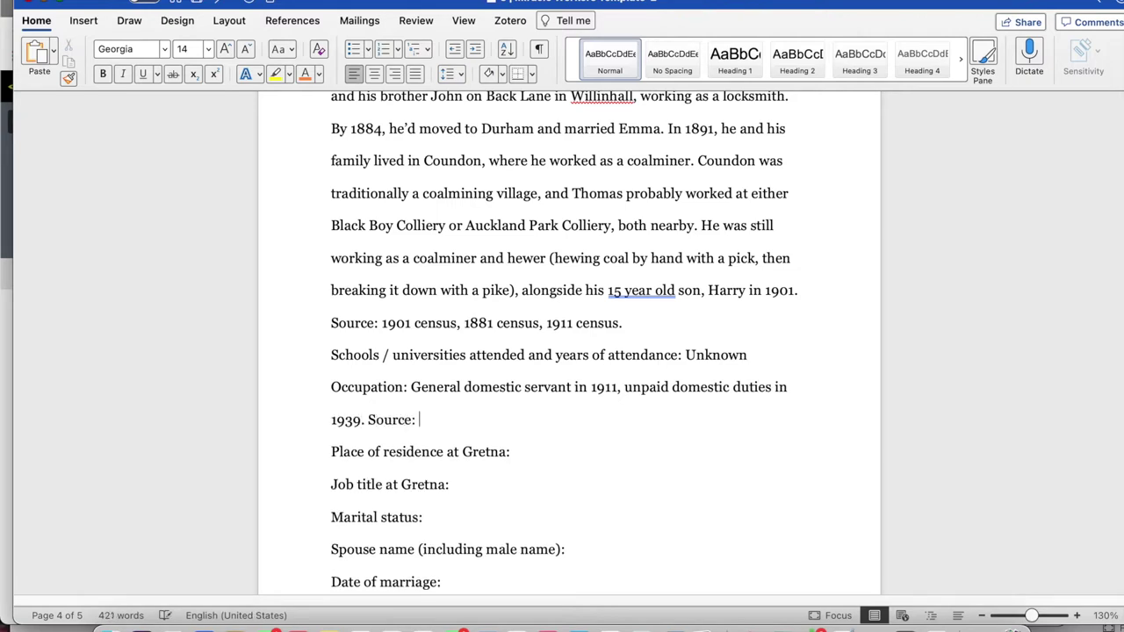
pyautogui.write('1911 census and 193')
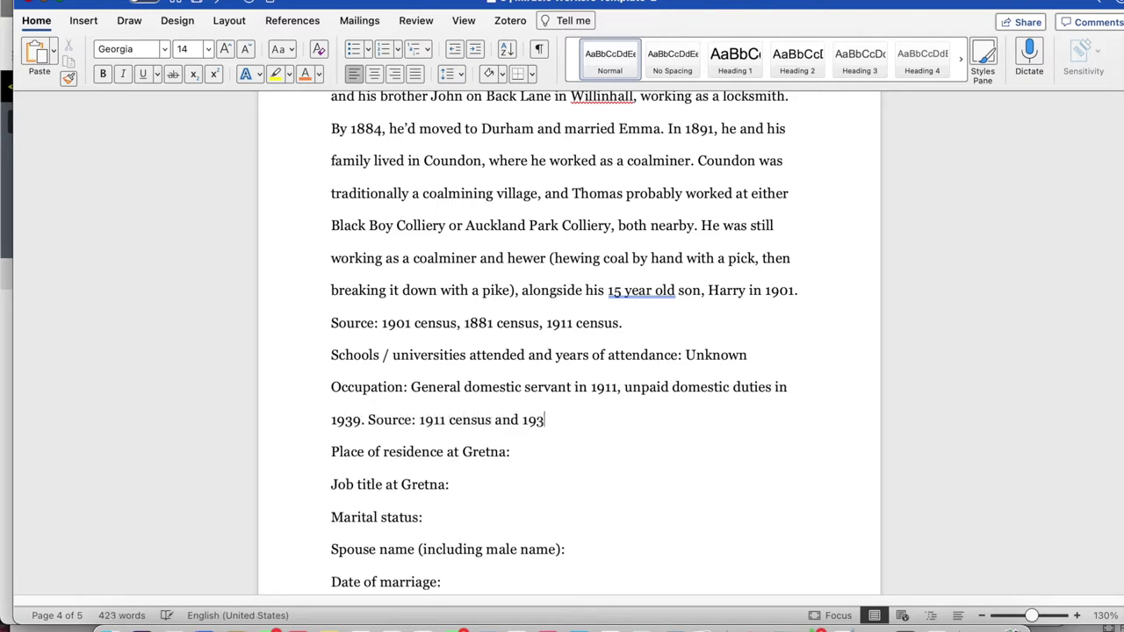
pyautogui.write('9 register/')
pyautogui.write('nville Hostel, East')
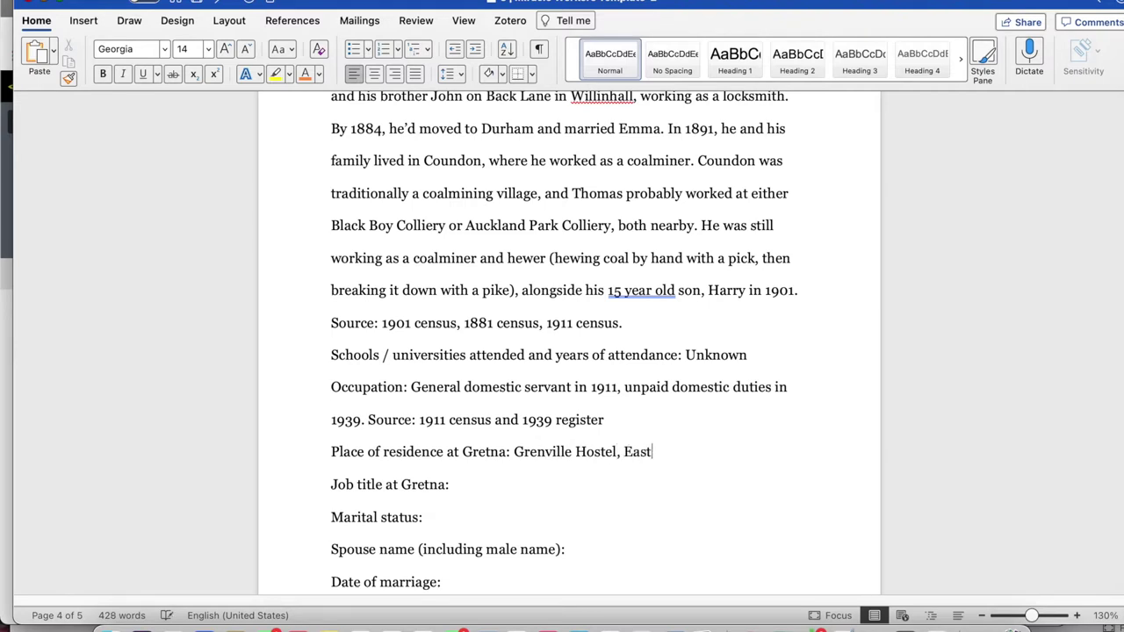
pyautogui.write('riggs. Source')
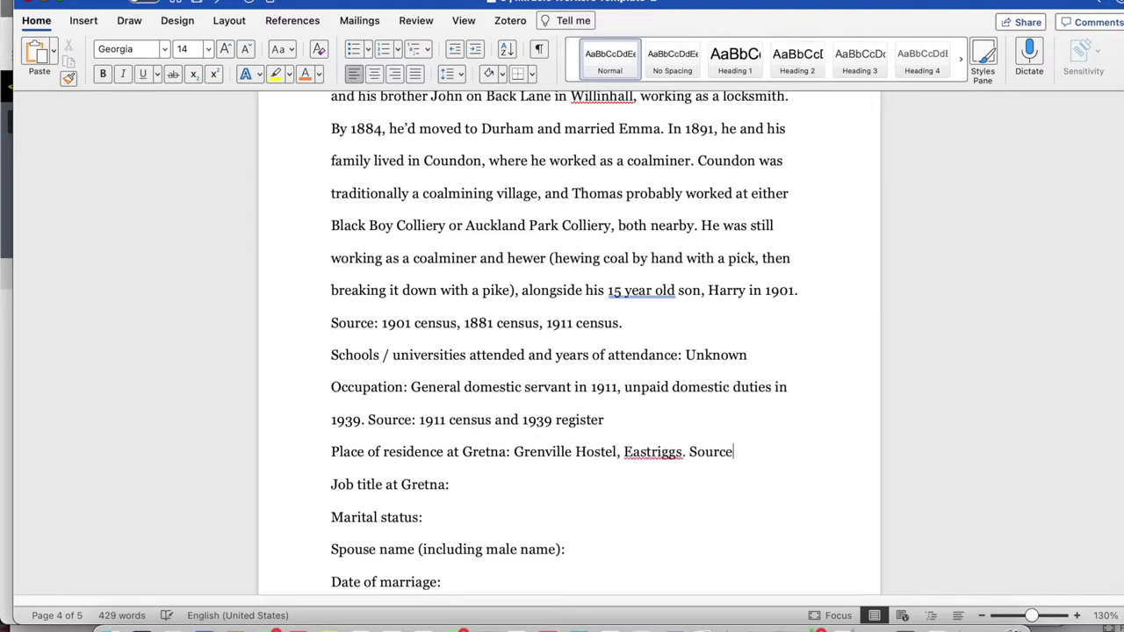
pyautogui.write(':')
pyautogui.click(111, 625)
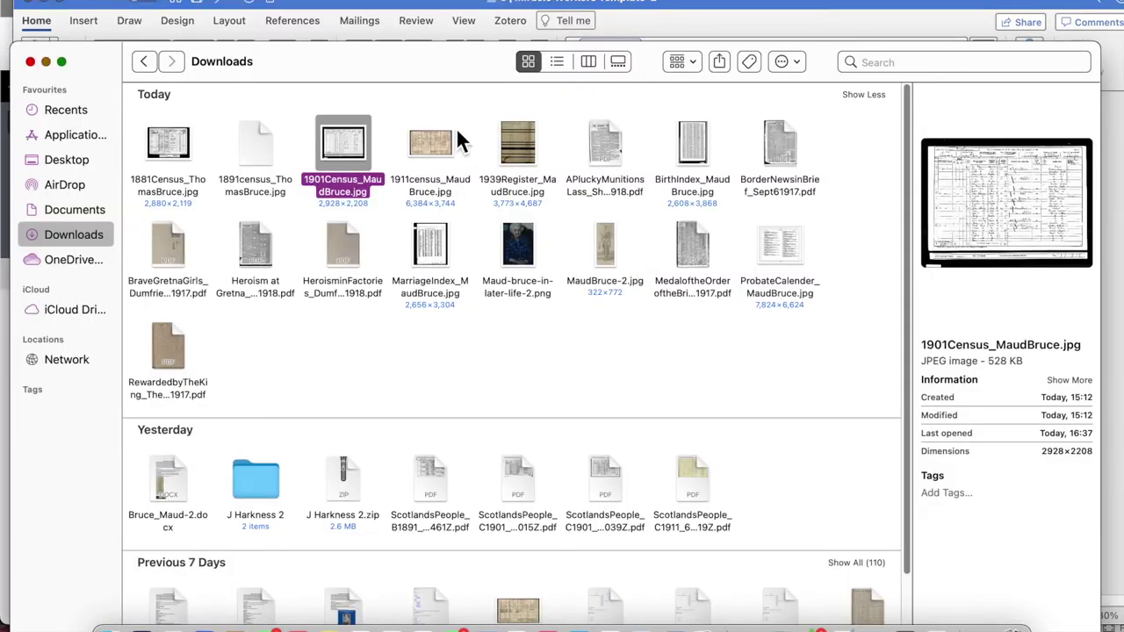
# Open the BraveGretnaGirls PDF, scroll to the article and zoom in to read it.
pyautogui.doubleClick(166, 244)
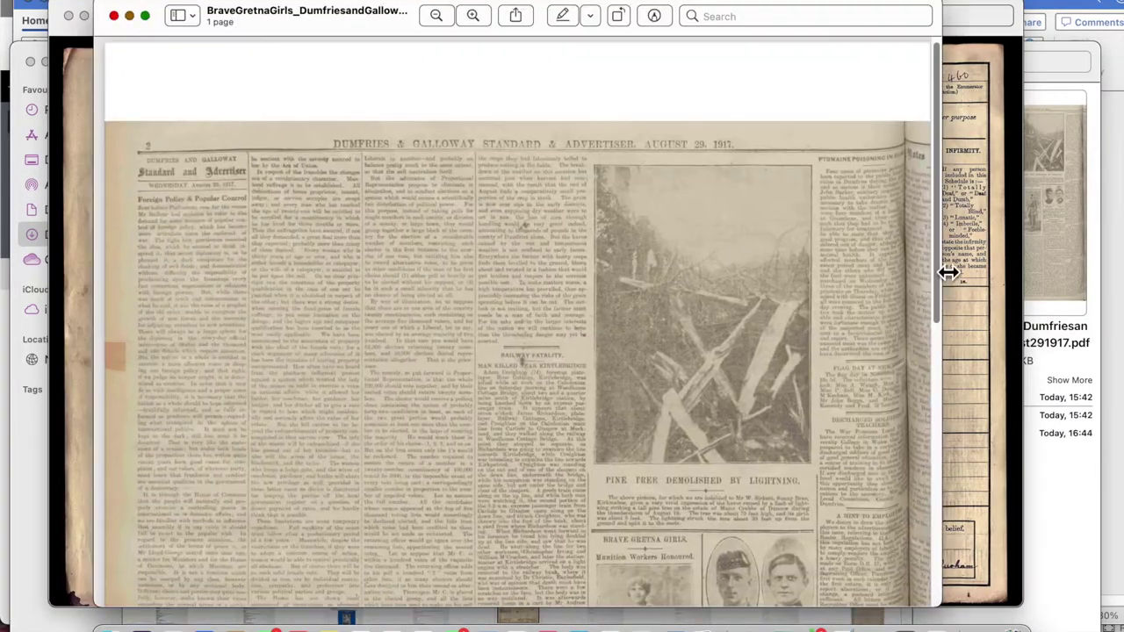
pyautogui.moveTo(938, 269); pyautogui.dragTo(921, 465)
pyautogui.click(469, 19)
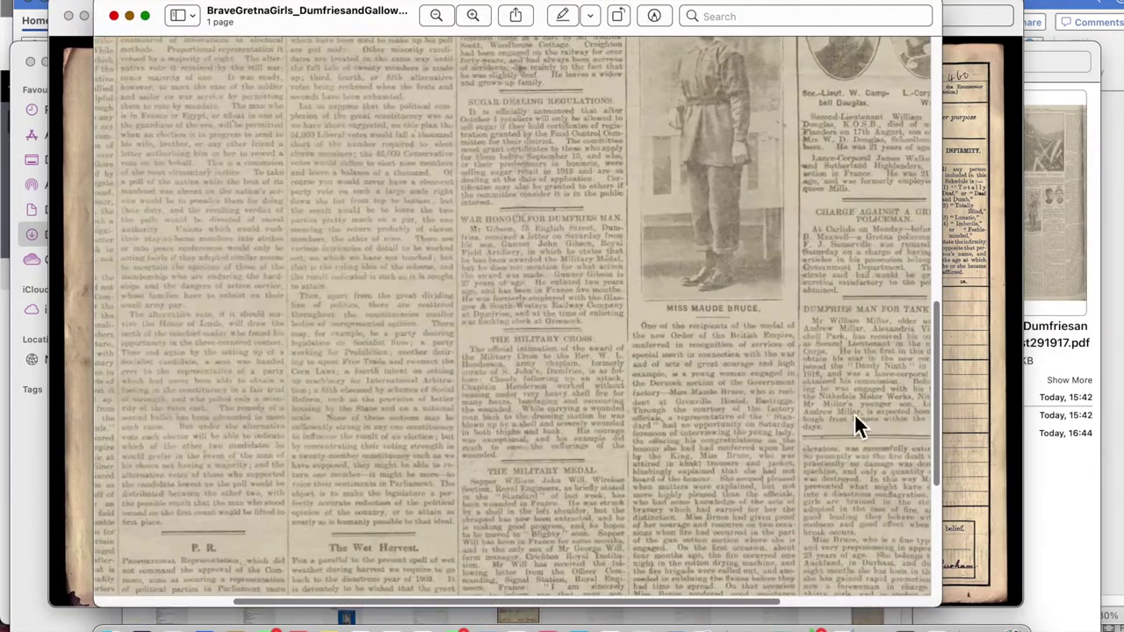
pyautogui.moveTo(938, 342); pyautogui.dragTo(841, 385)
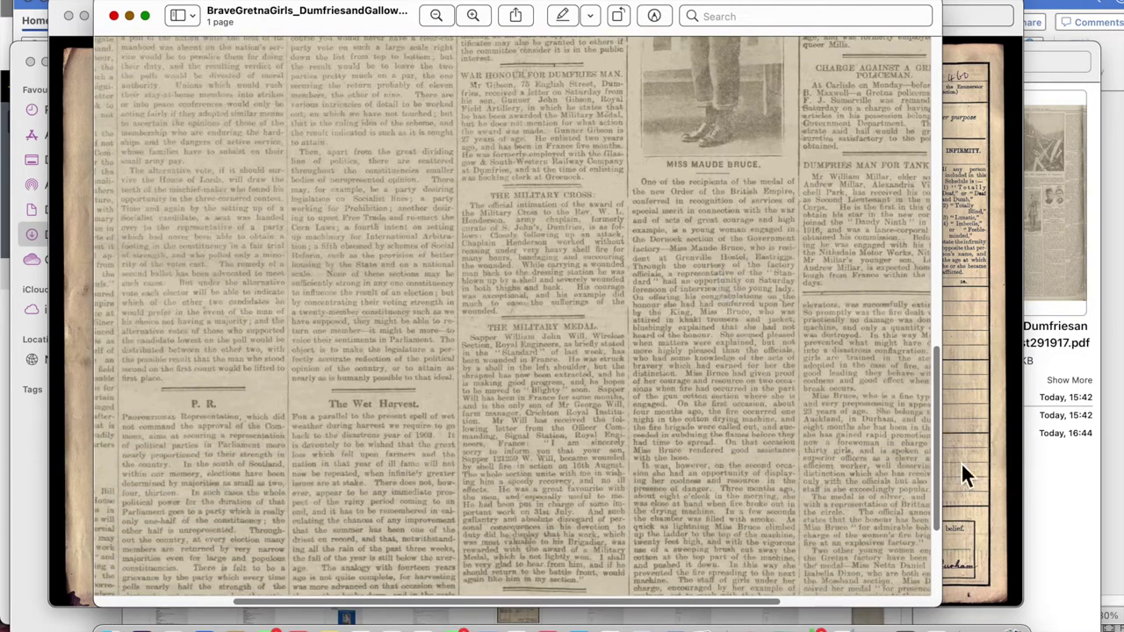
pyautogui.click(544, 622)
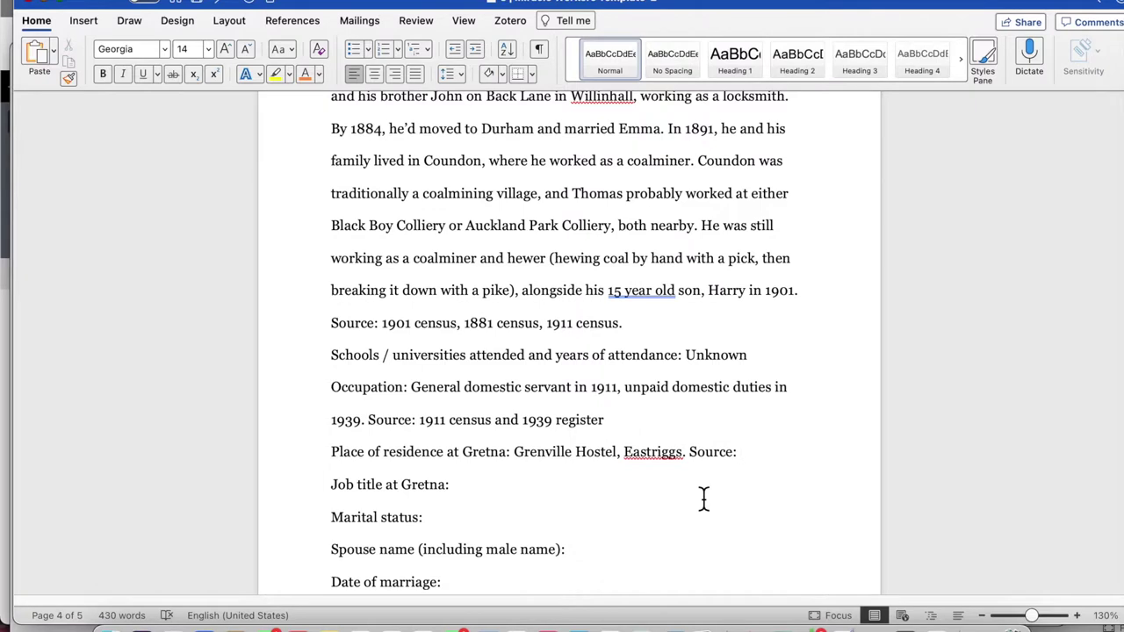
# Cite 'Brave Gretna Girls', Dumfries and Galloway Standard, August 29 1917 as the residence source.
pyautogui.write("'")
pyautogui.write('Brave G')
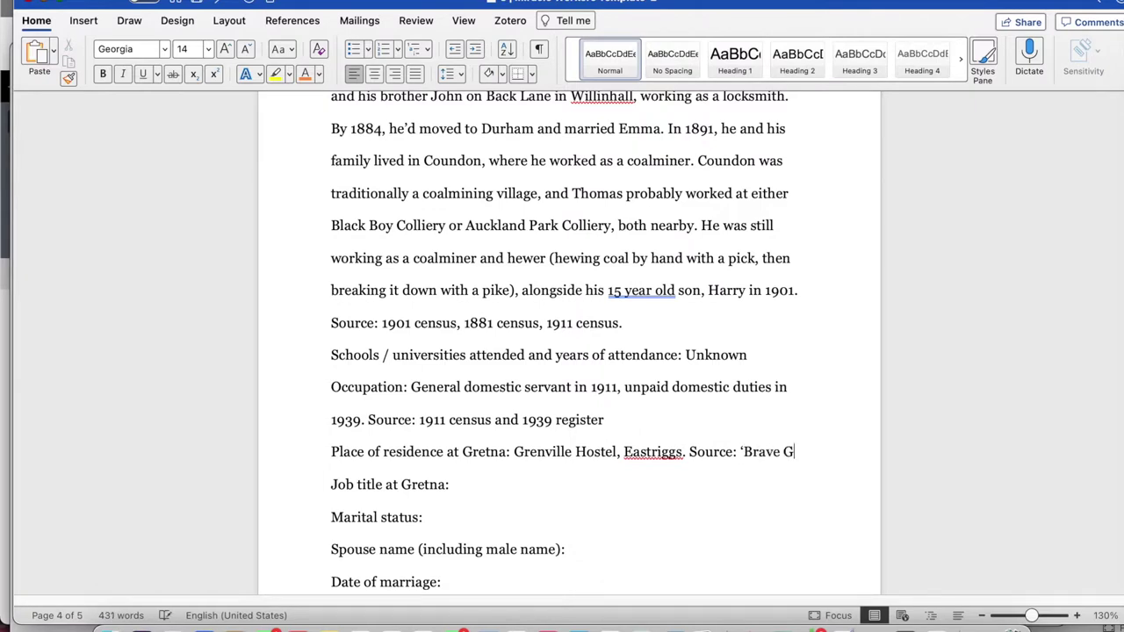
pyautogui.write("retna Girls' Dumfries and Galloway Stana")
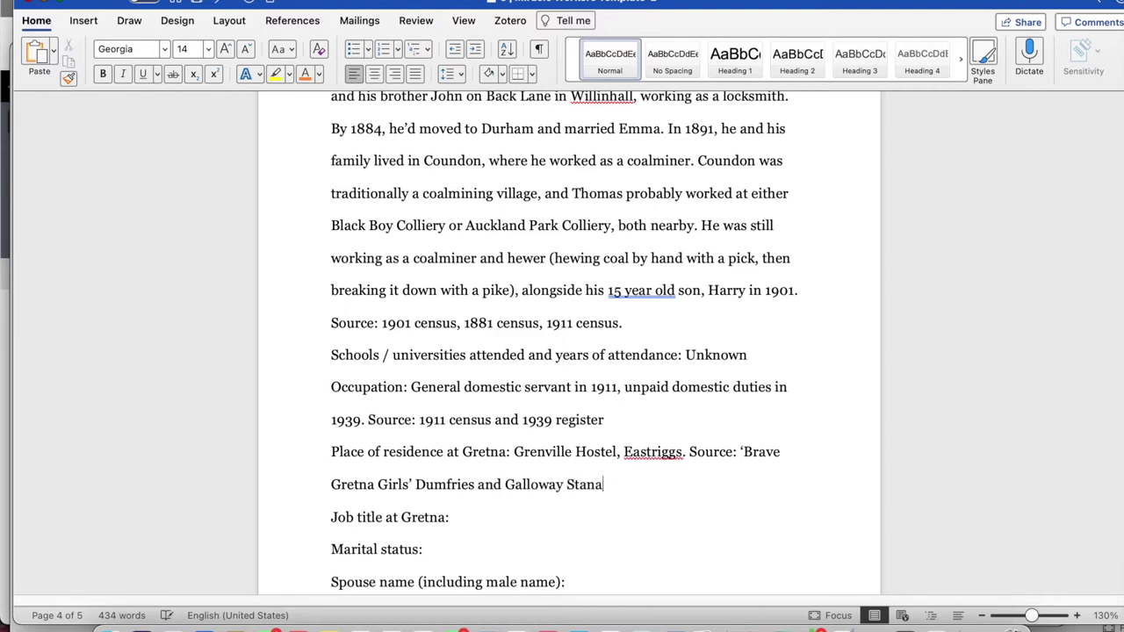
pyautogui.press('BackSpace')
pyautogui.write('dard')
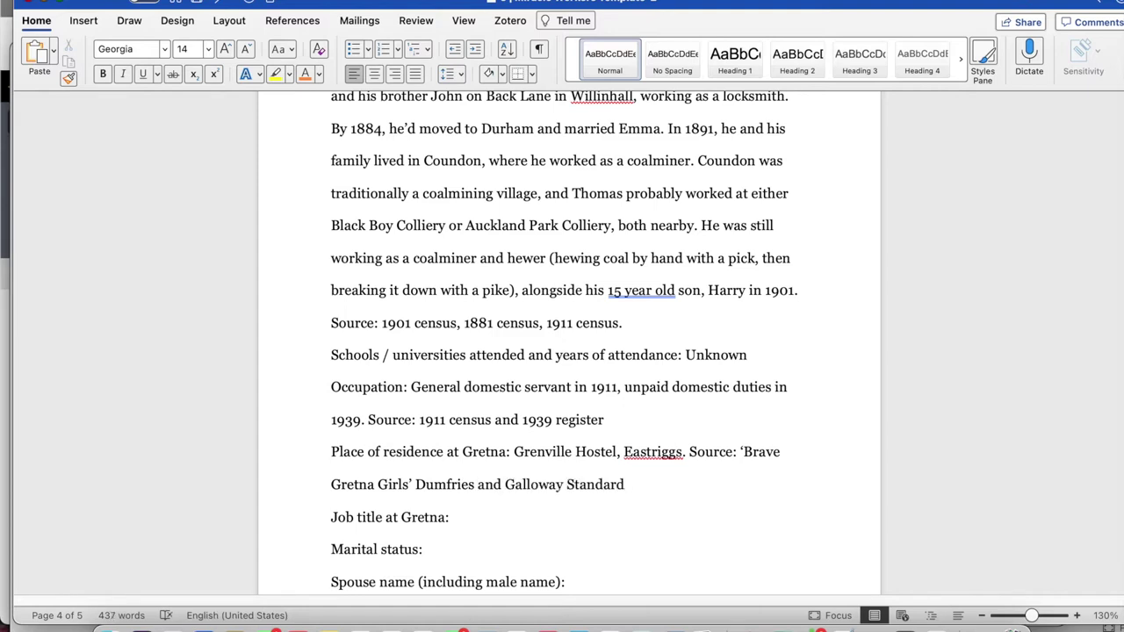
pyautogui.write(',')
pyautogui.click(104, 625)
pyautogui.click(186, 286)
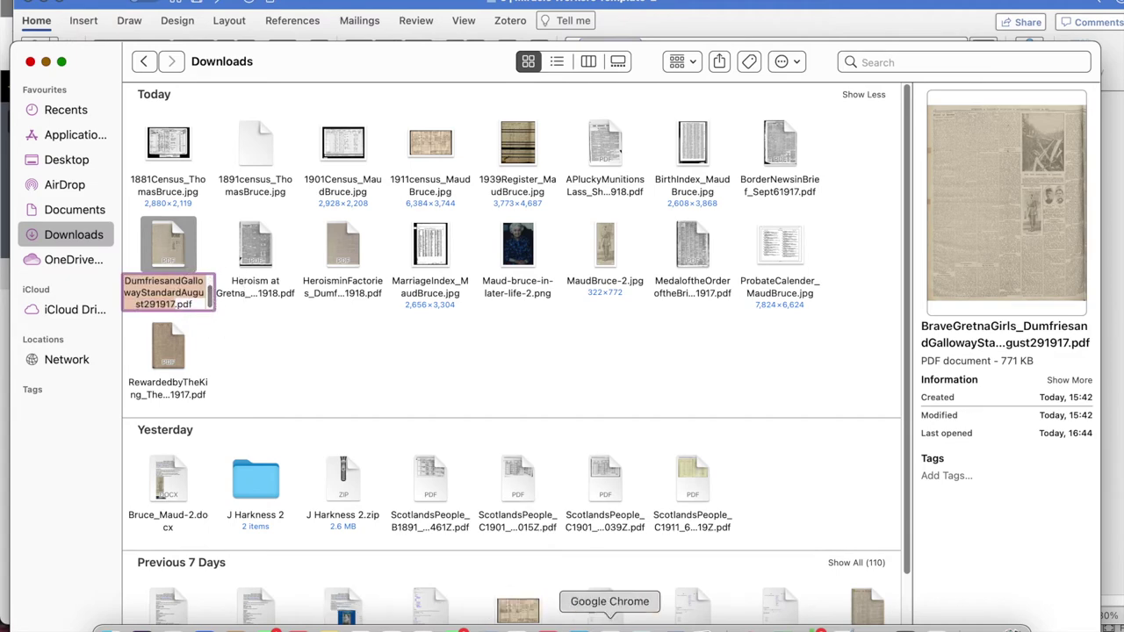
pyautogui.click(477, 627)
pyautogui.write('August 29th 1917')
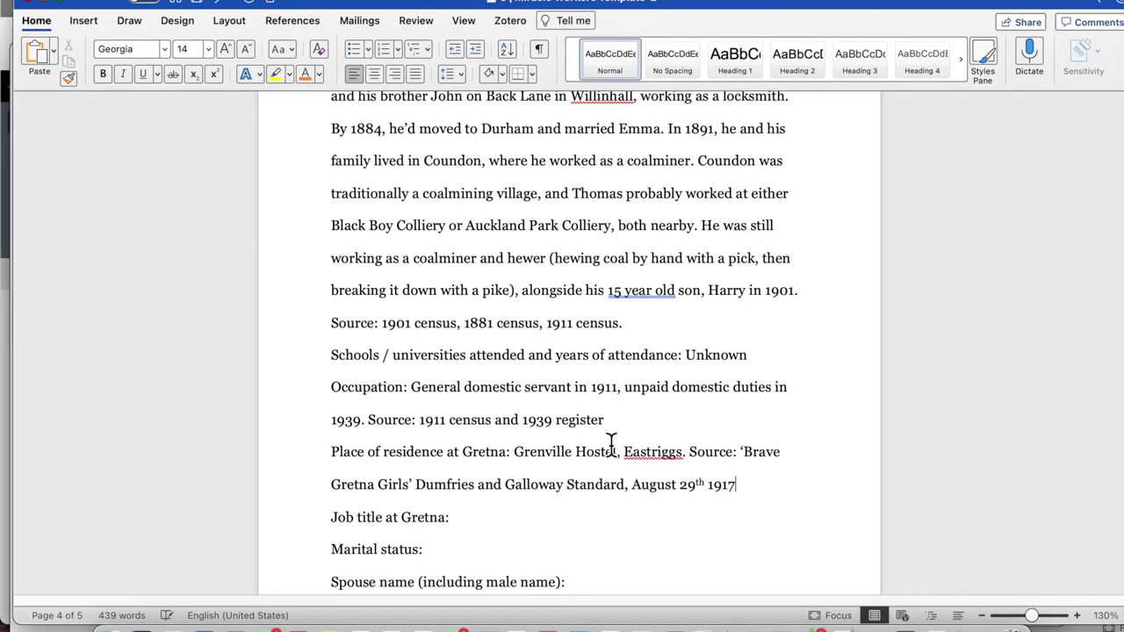
pyautogui.click(111, 624)
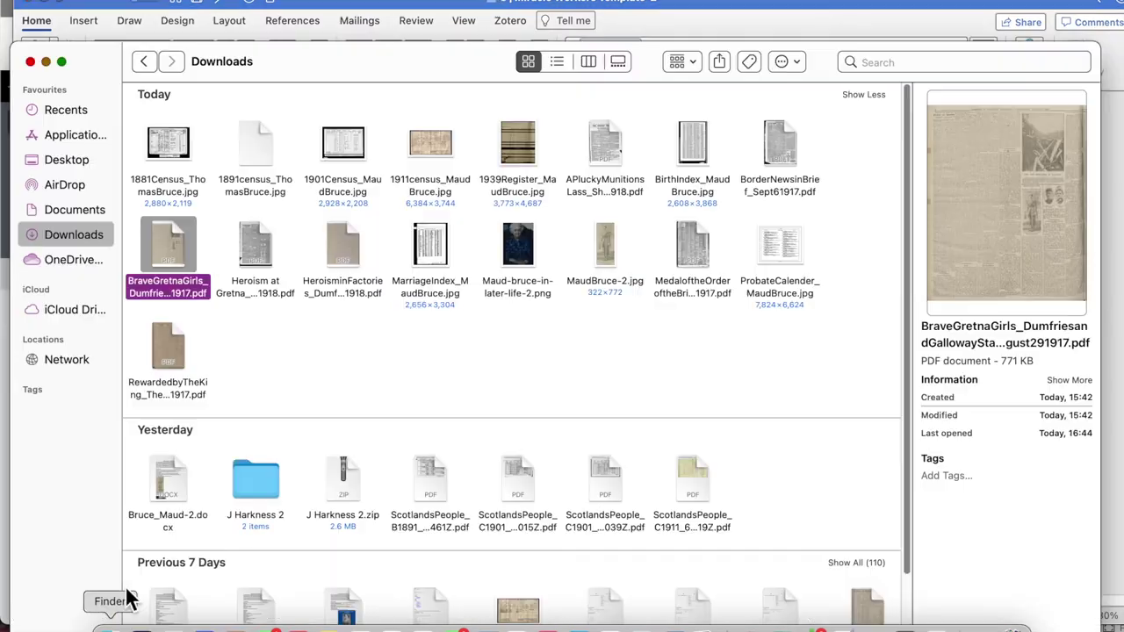
pyautogui.click(481, 625)
# Add an empty line under 'Blogs about the individual:' in the References section.
pyautogui.click(647, 522)
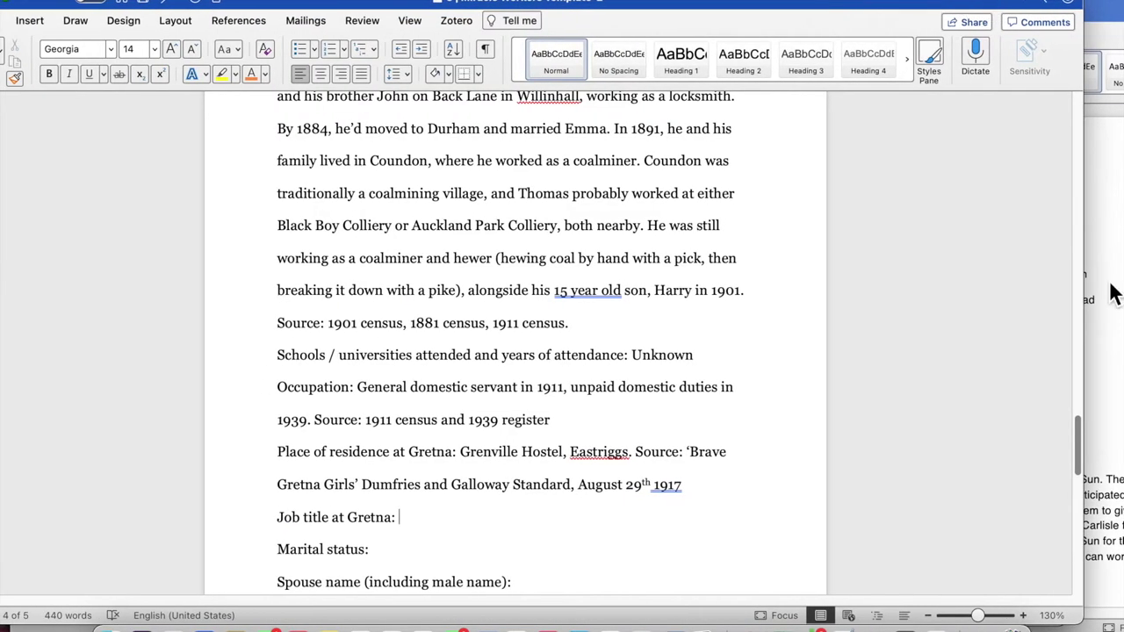
pyautogui.moveTo(1120, 459); pyautogui.dragTo(1080, 543)
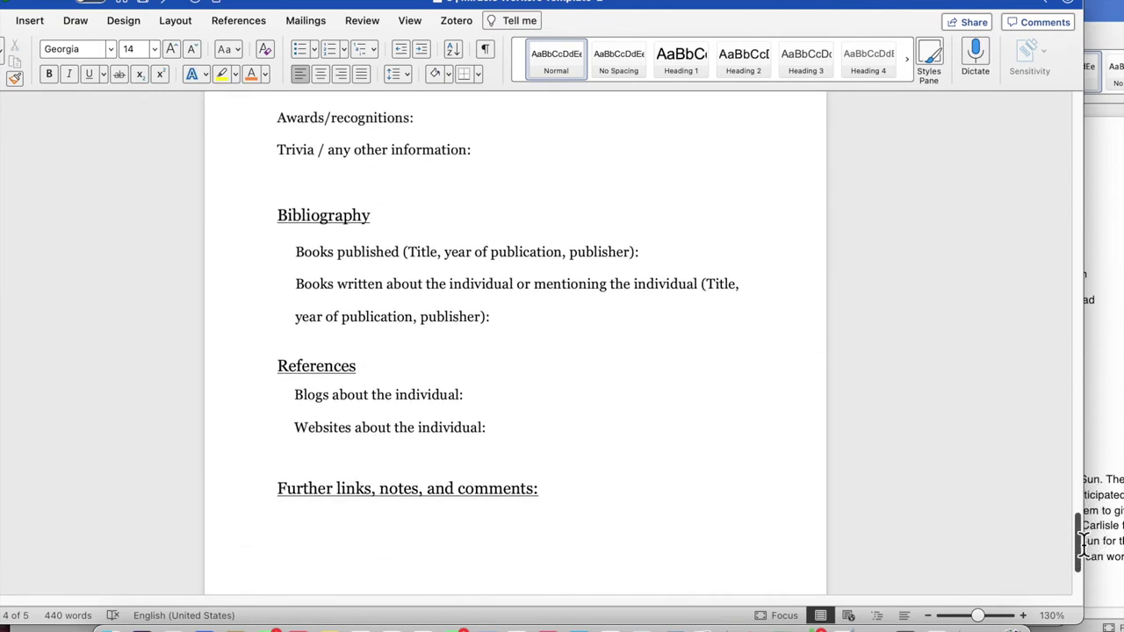
pyautogui.click(532, 397)
pyautogui.press('Return')
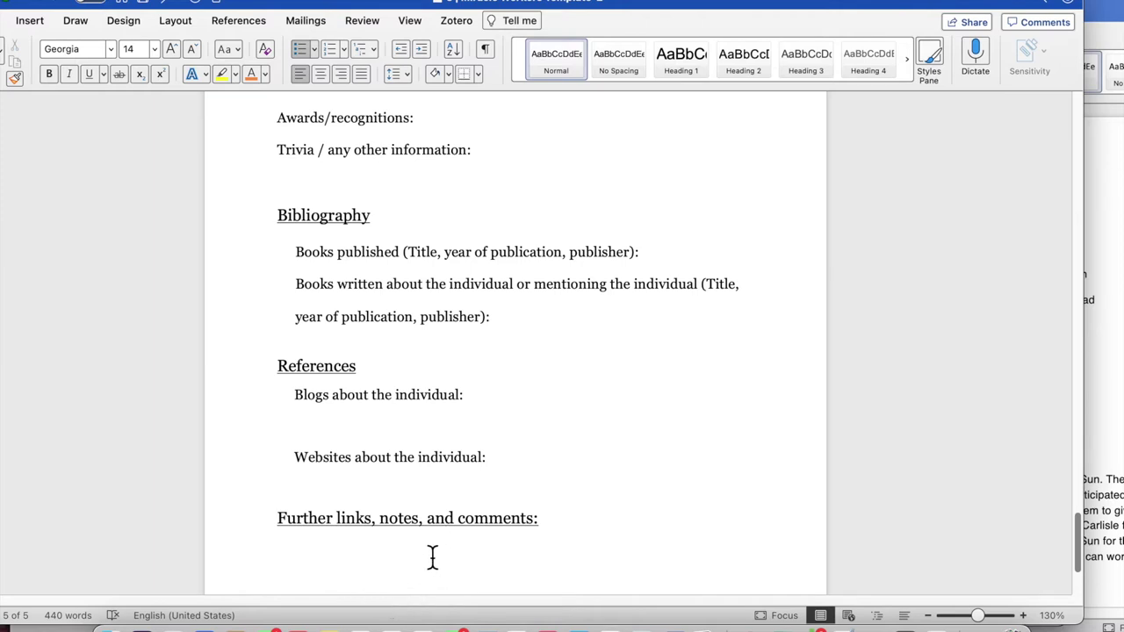
pyautogui.click(421, 625)
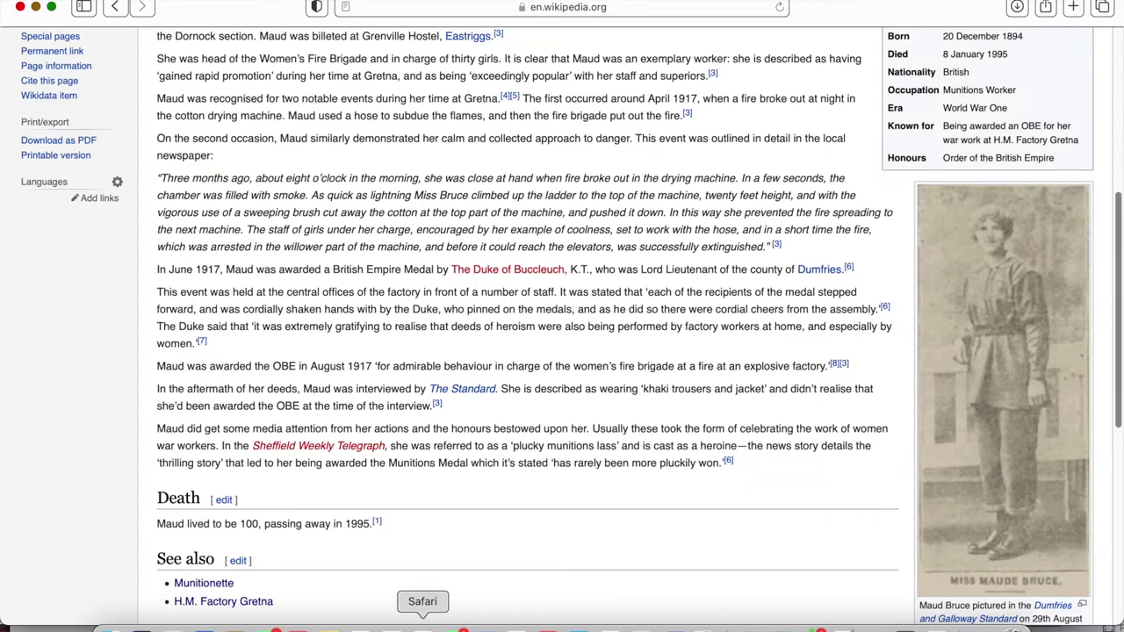
# Refine the Google search with 'gretna' and open three results in new tabs.
pyautogui.click(115, 8)
pyautogui.click(368, 64)
pyautogui.write('g')
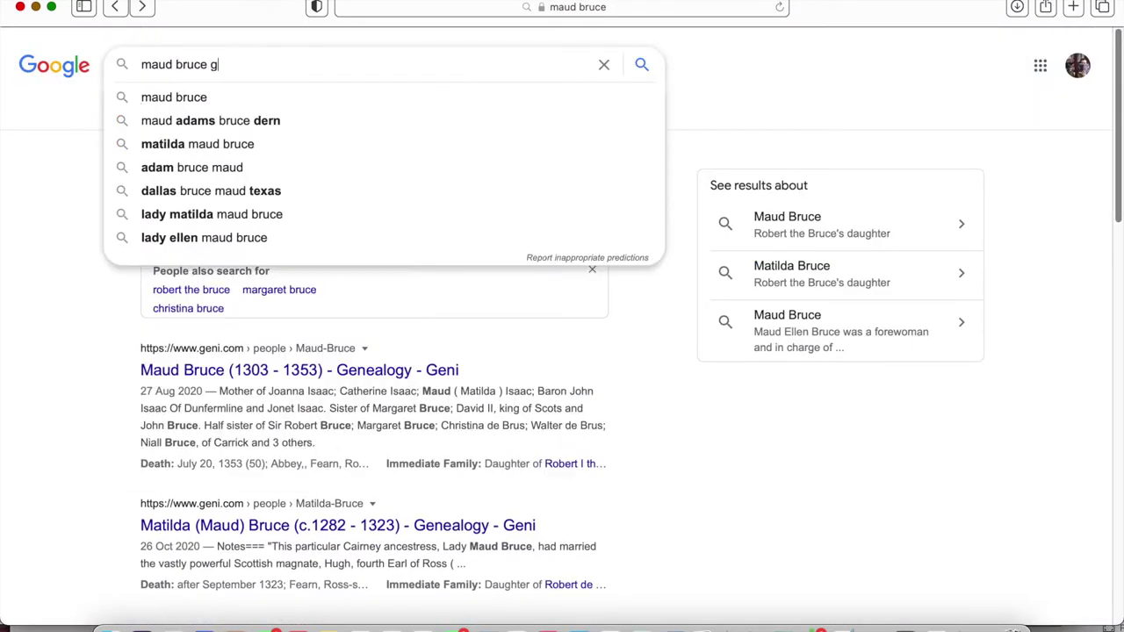
pyautogui.write('retna')
pyautogui.press('Return')
pyautogui.rightClick(281, 300)
pyautogui.click(294, 349)
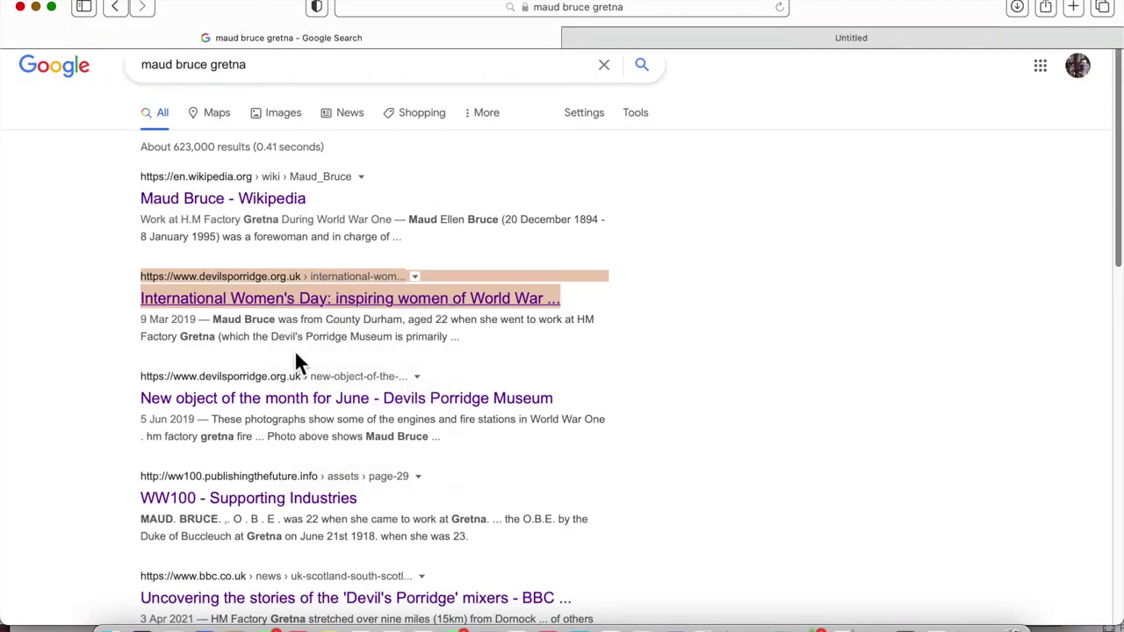
pyautogui.rightClick(297, 402)
pyautogui.click(303, 419)
pyautogui.scroll(-5, 1058, 360)
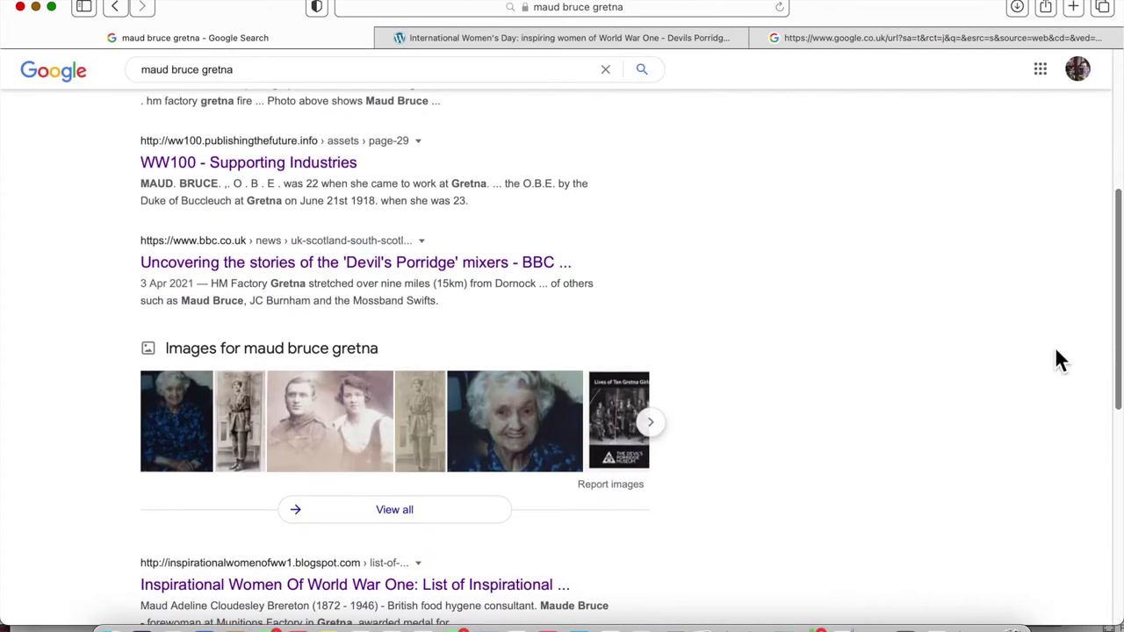
pyautogui.rightClick(452, 584)
pyautogui.click(492, 444)
# Paste the International Women's Day page address as the first blog link.
pyautogui.click(526, 35)
pyautogui.click(461, 11)
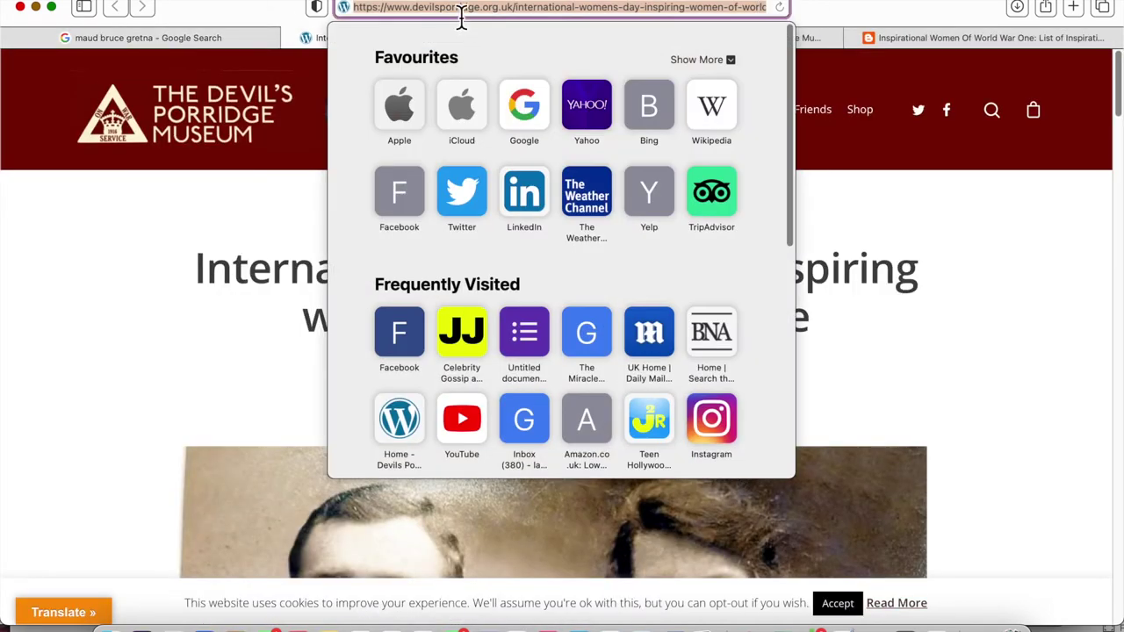
pyautogui.press('super+c')
pyautogui.click(483, 626)
pyautogui.press('super+v')
pyautogui.press('Return')
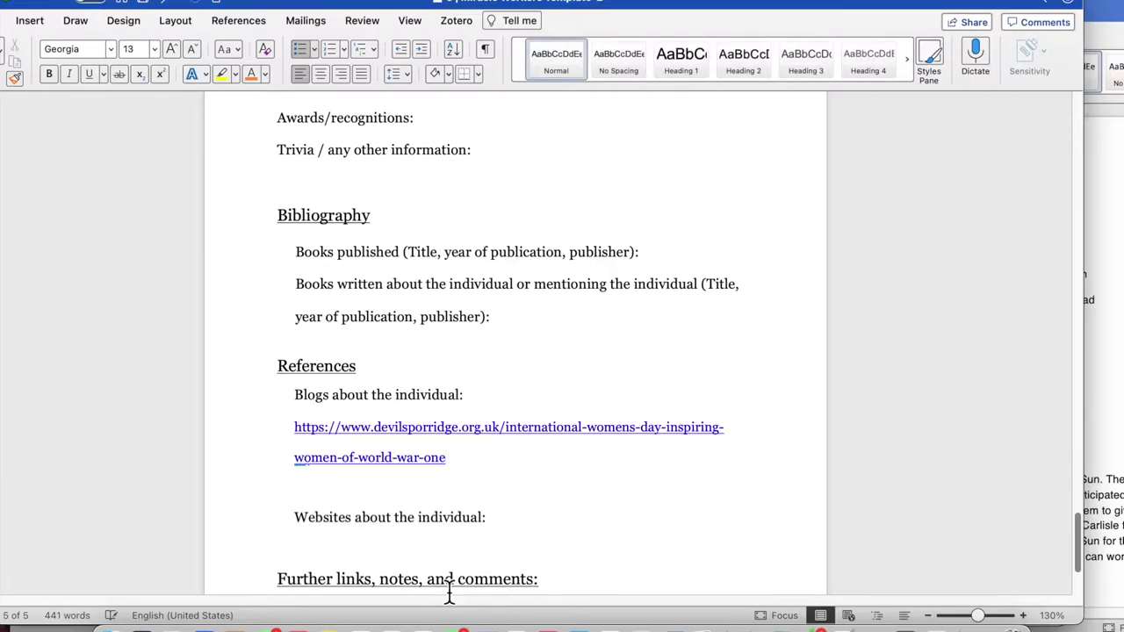
# Add the New object of the month page address as the second blog link.
pyautogui.click(392, 625)
pyautogui.click(632, 33)
pyautogui.click(606, 7)
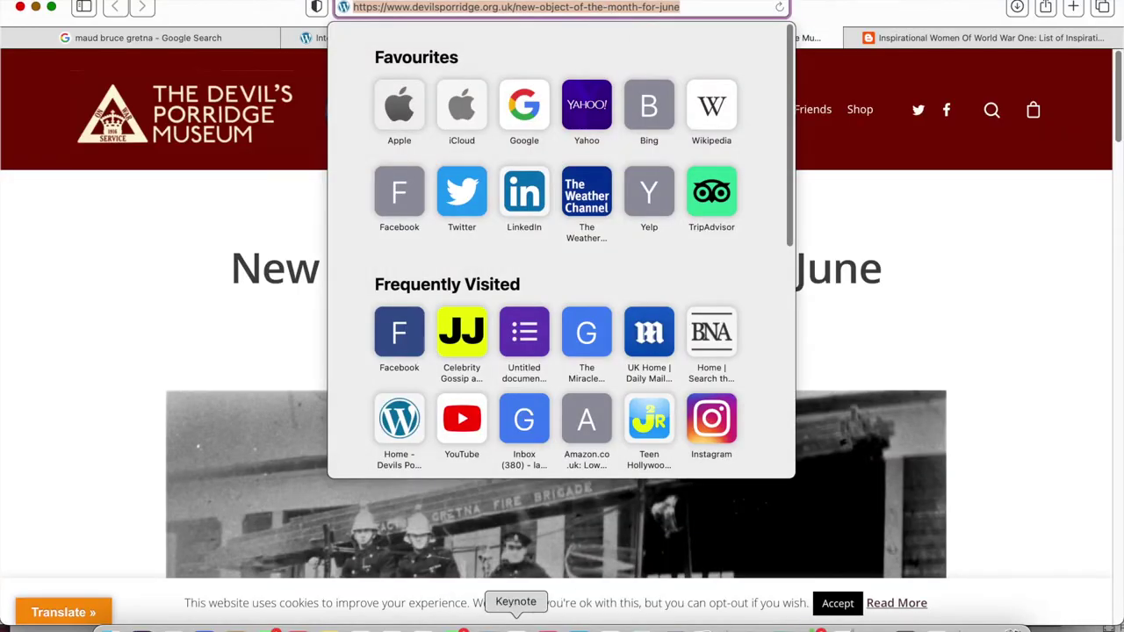
pyautogui.press('super+c')
pyautogui.click(483, 625)
pyautogui.press('super+v')
pyautogui.press('Return')
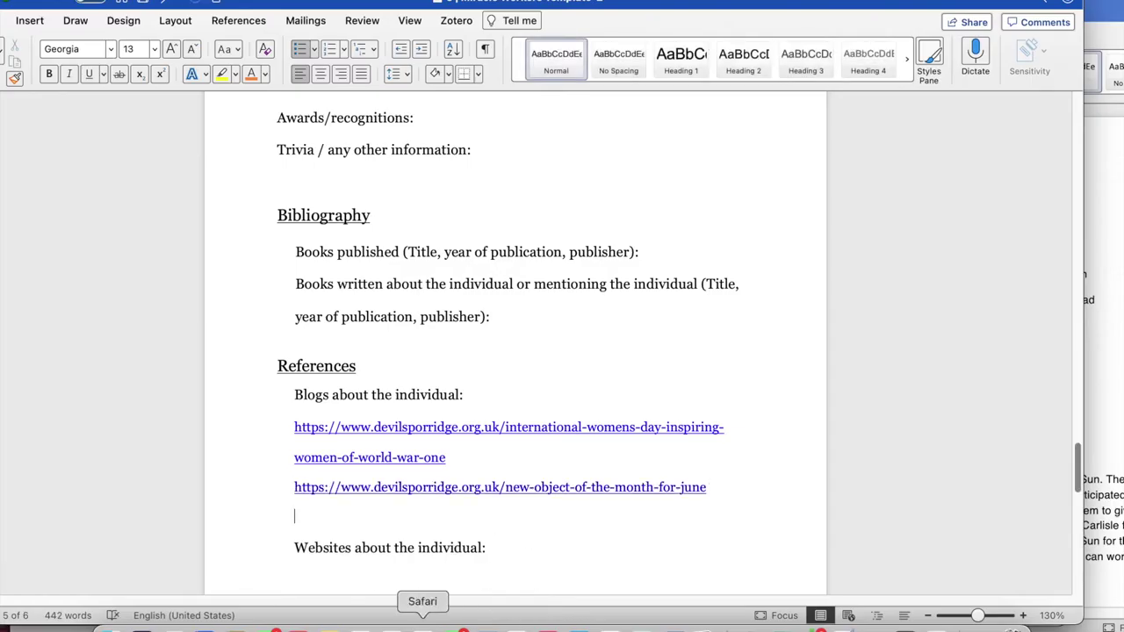
# Add the Inspirational Women page address as the third blog link.
pyautogui.click(422, 625)
pyautogui.click(898, 40)
pyautogui.click(635, 9)
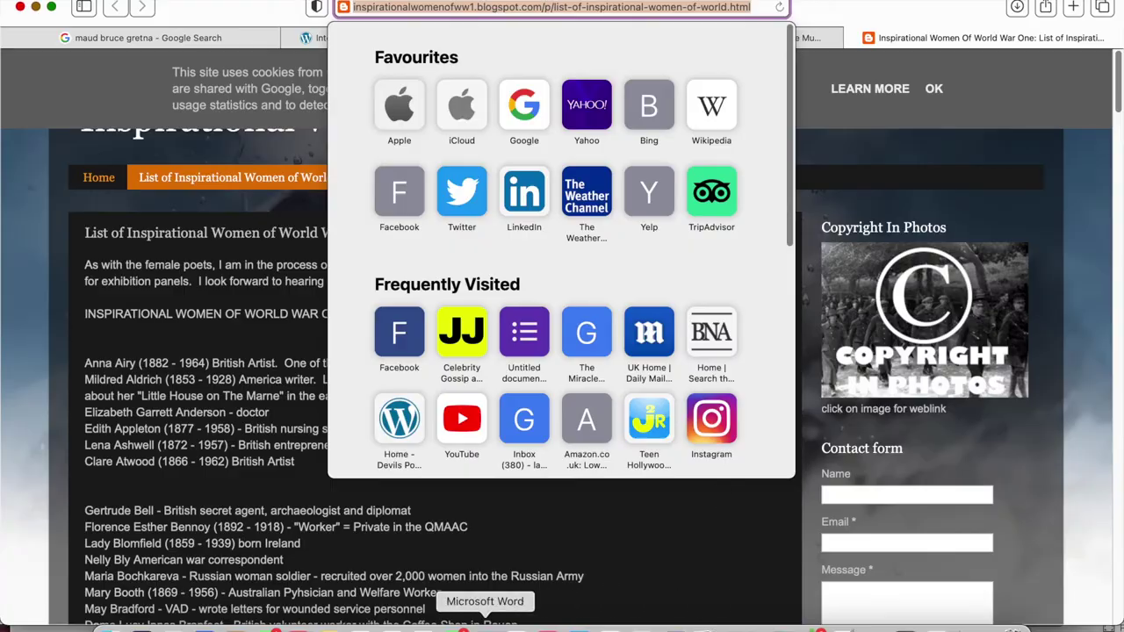
pyautogui.press('super+c')
pyautogui.click(483, 625)
pyautogui.press('super+v')
pyautogui.moveTo(1082, 456); pyautogui.dragTo(1085, 109)
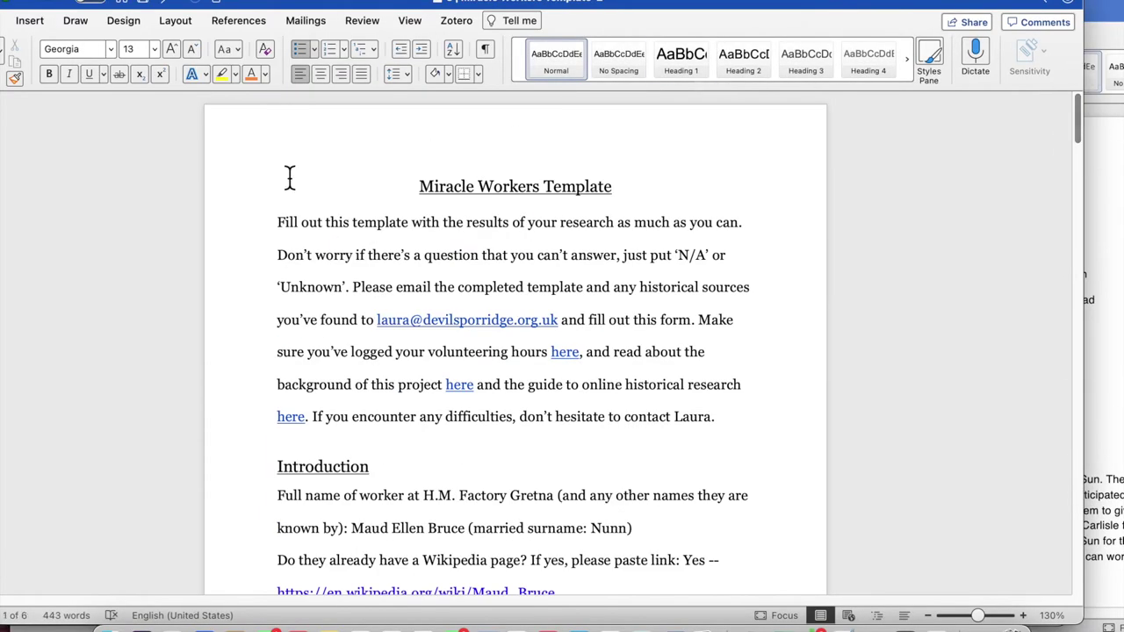
pyautogui.click(83, 1)
pyautogui.click(117, 108)
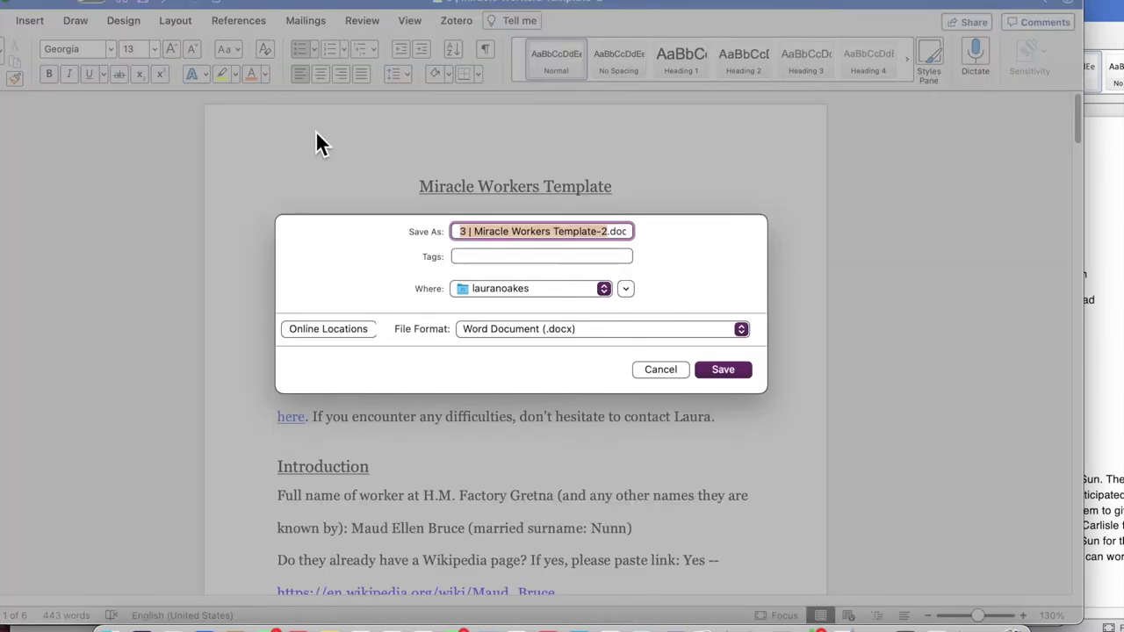
pyautogui.write('BRUCE_MaudEllen.docx')
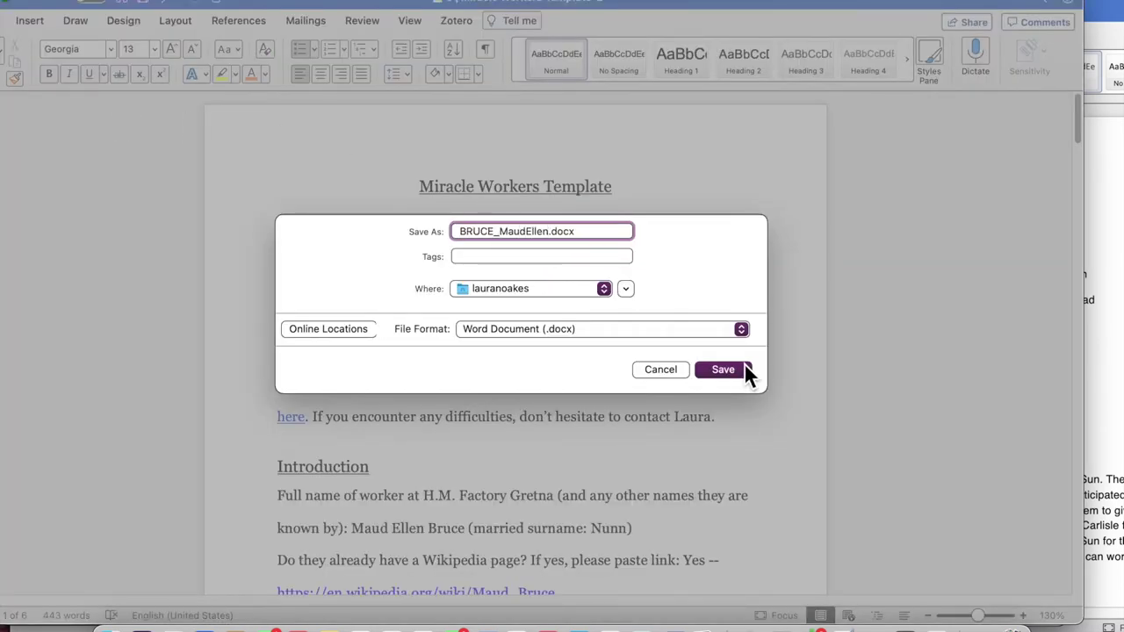
pyautogui.click(582, 289)
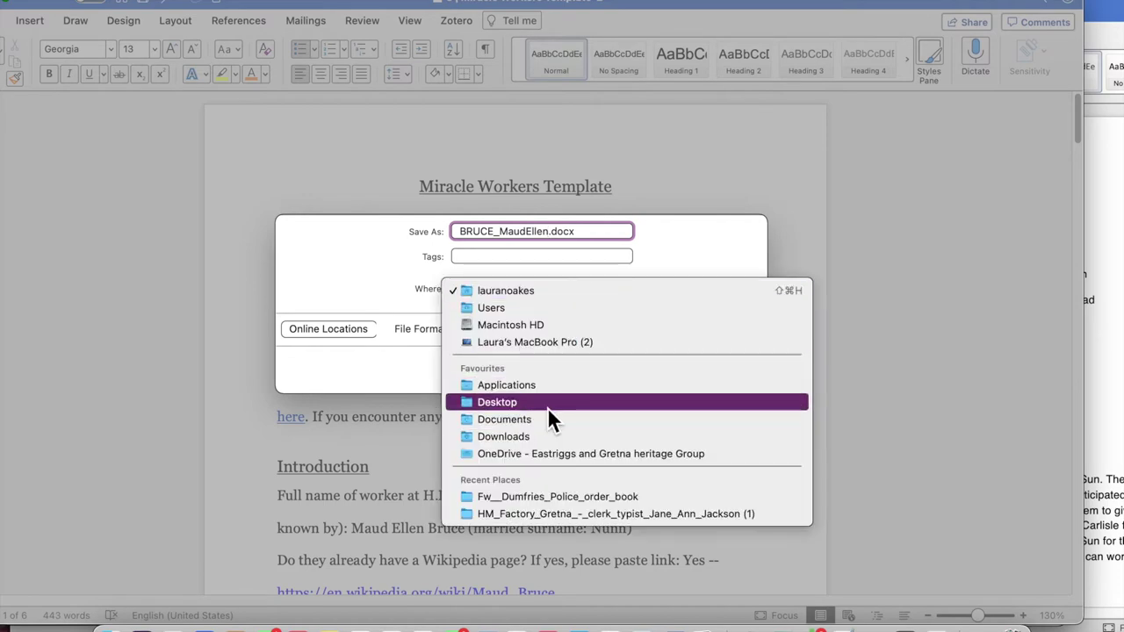
pyautogui.click(534, 436)
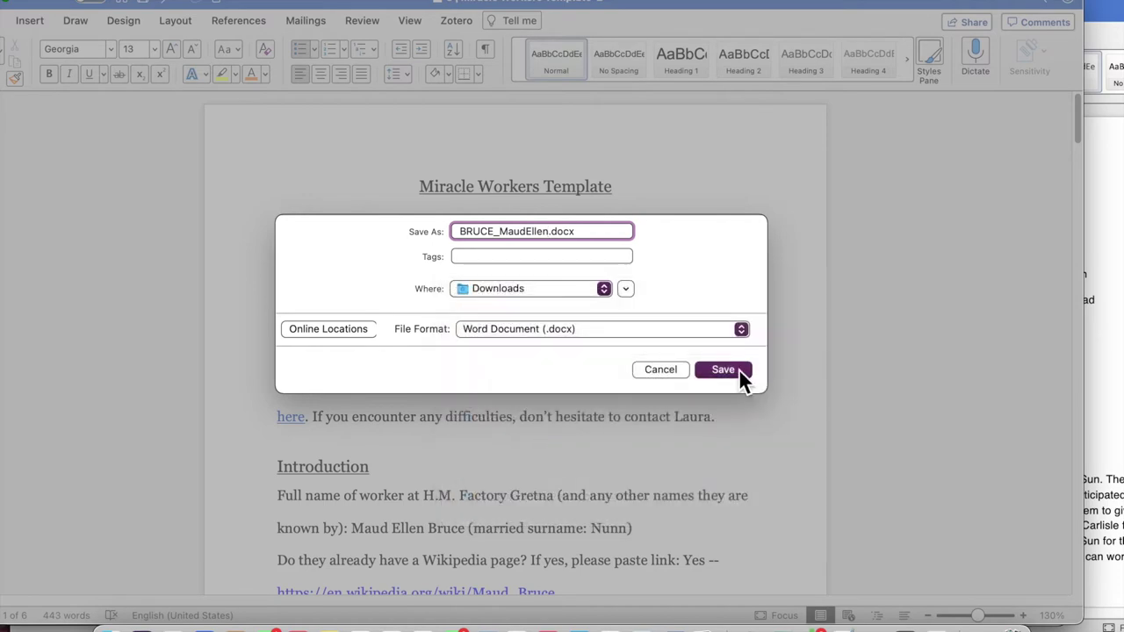
pyautogui.click(723, 370)
pyautogui.click(145, 627)
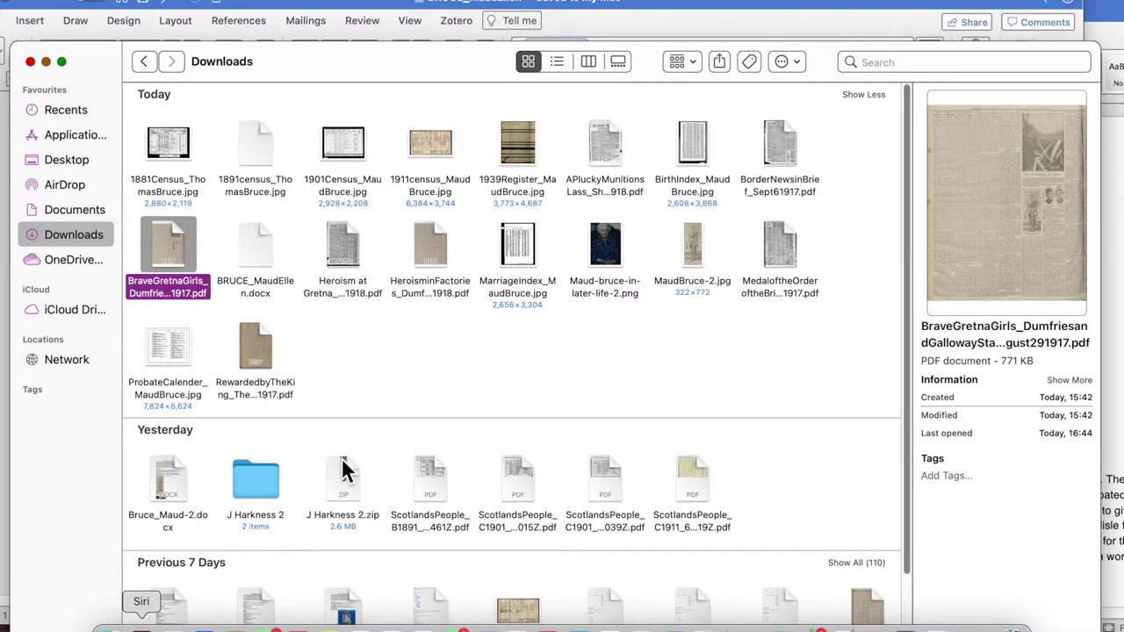
# Create a new folder in Downloads named after the researched worker.
pyautogui.click(370, 389)
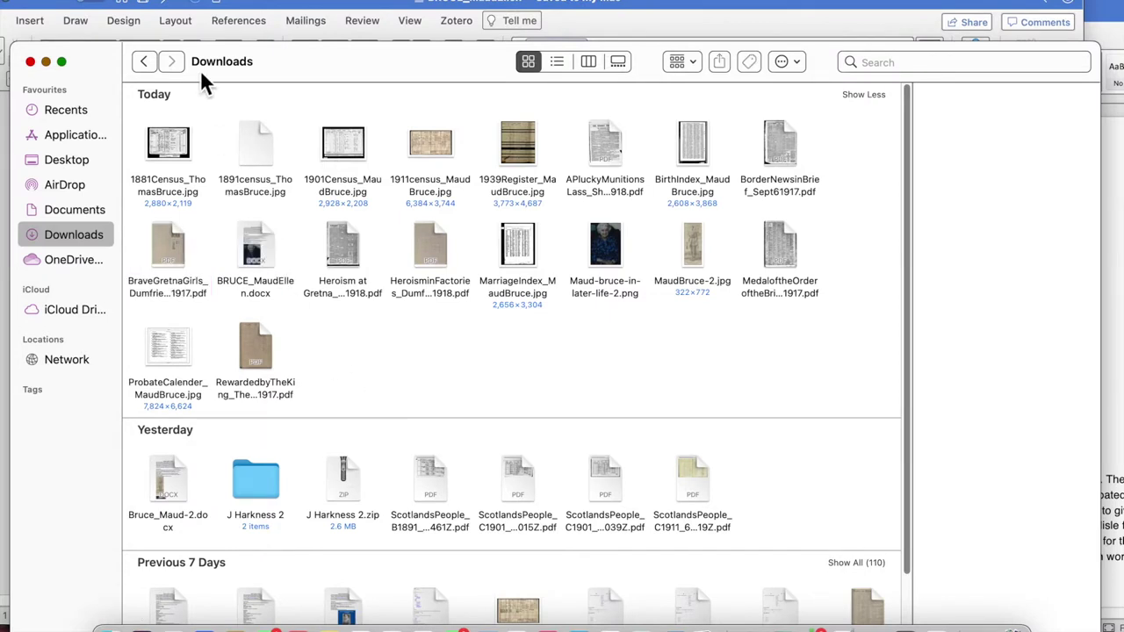
pyautogui.click(681, 61)
pyautogui.click(764, 71)
pyautogui.click(784, 64)
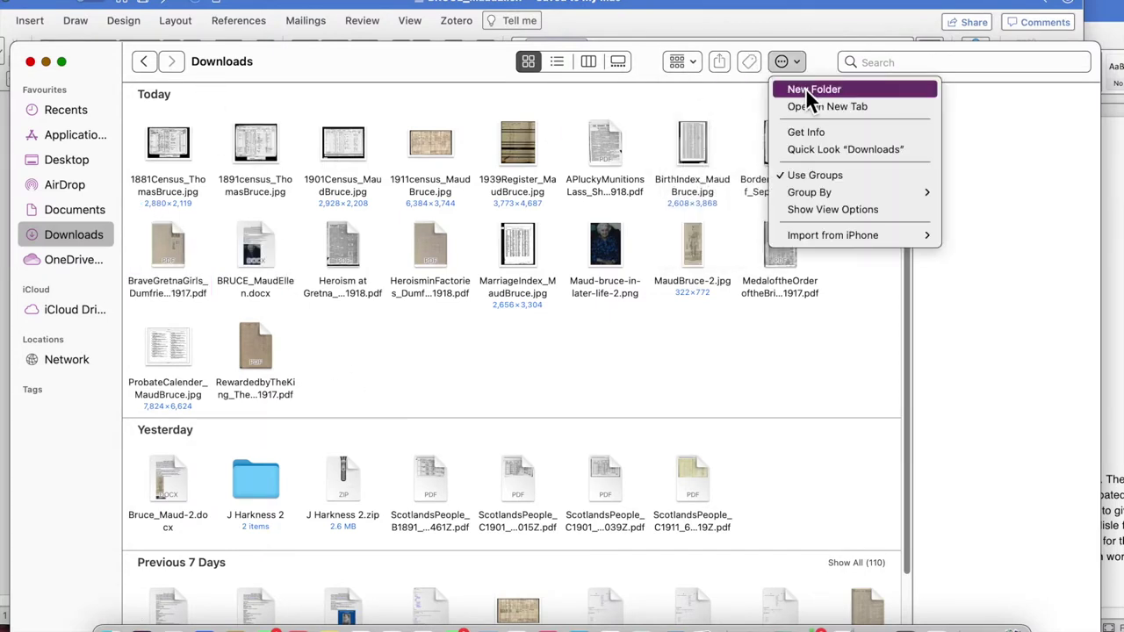
pyautogui.click(806, 88)
pyautogui.write('Maud Ellen Bruce')
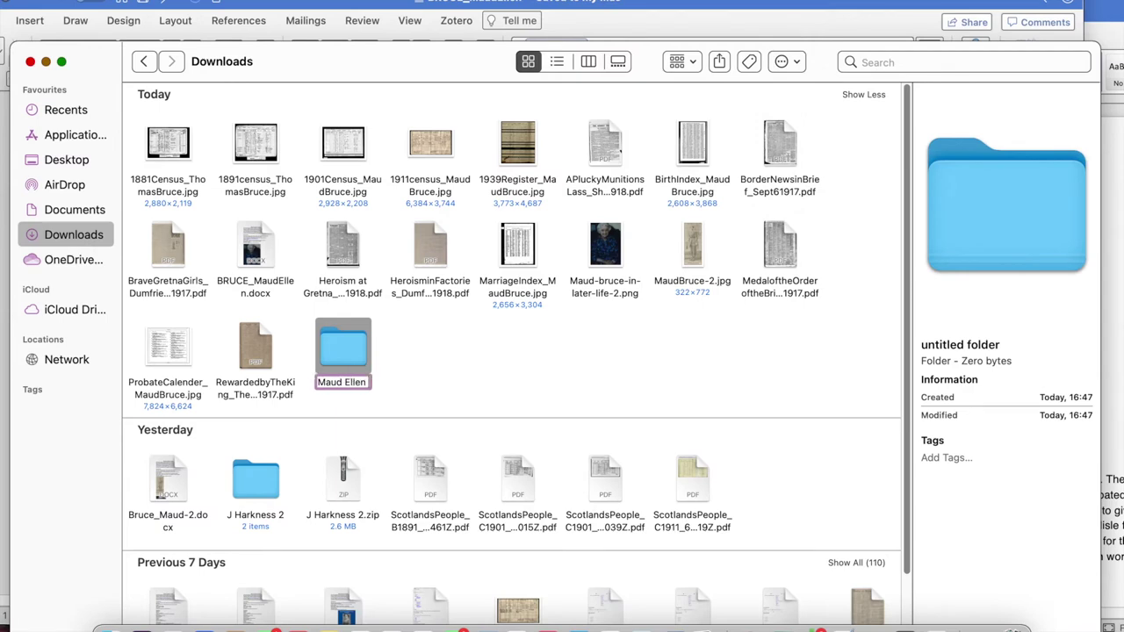
pyautogui.click(482, 362)
# Move the census, register, probate, newspaper PDFs and image files into that folder.
pyautogui.moveTo(343, 347); pyautogui.dragTo(605, 250)
pyautogui.moveTo(692, 247); pyautogui.dragTo(605, 250)
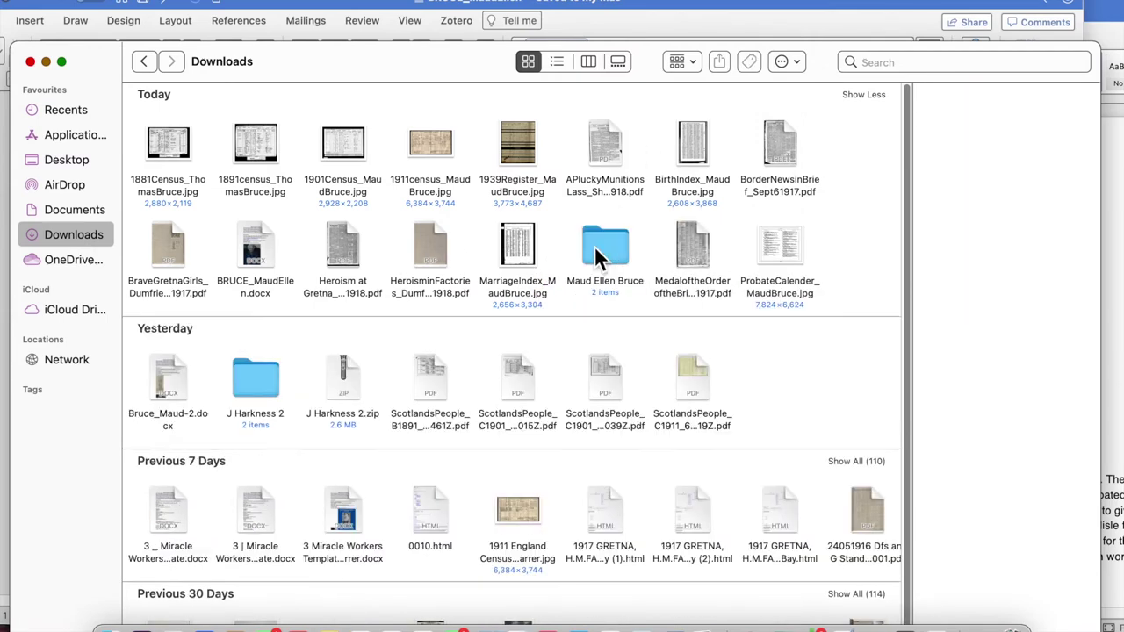
pyautogui.moveTo(780, 250); pyautogui.dragTo(615, 250)
pyautogui.moveTo(713, 252); pyautogui.dragTo(612, 251)
pyautogui.moveTo(518, 246); pyautogui.dragTo(613, 252)
pyautogui.moveTo(431, 246); pyautogui.dragTo(514, 249)
pyautogui.click(342, 250)
pyautogui.moveTo(420, 254); pyautogui.dragTo(423, 252)
pyautogui.moveTo(162, 241); pyautogui.dragTo(342, 250)
pyautogui.moveTo(168, 145); pyautogui.dragTo(256, 246)
pyautogui.moveTo(175, 140); pyautogui.dragTo(168, 248)
pyautogui.moveTo(606, 145); pyautogui.dragTo(751, 145)
pyautogui.moveTo(516, 151); pyautogui.dragTo(641, 155)
pyautogui.click(426, 147)
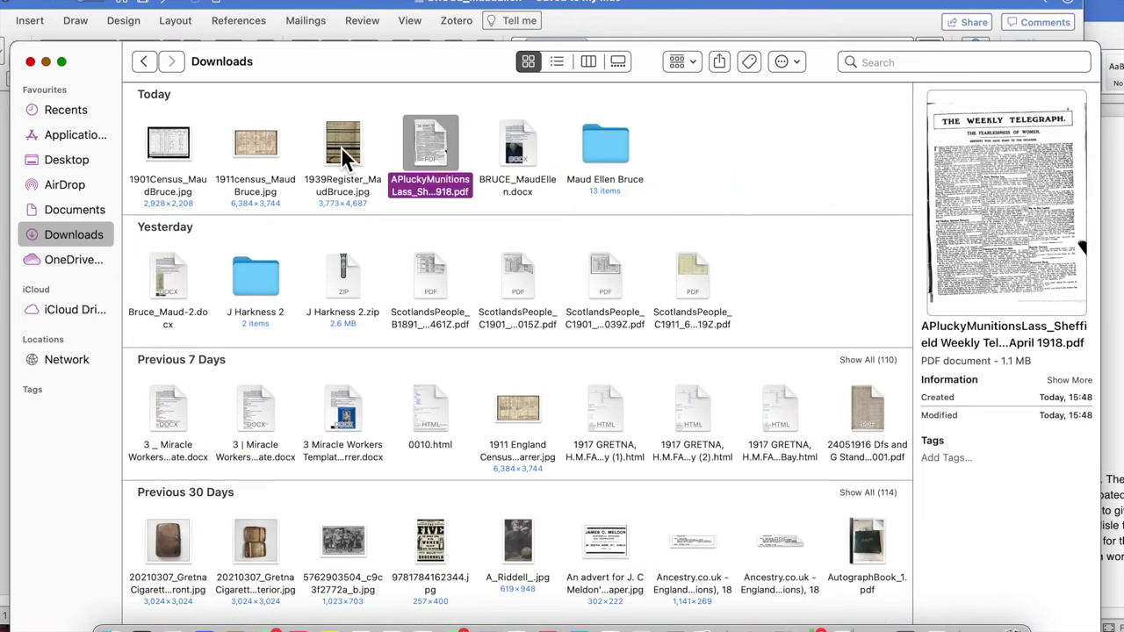
pyautogui.moveTo(341, 147); pyautogui.dragTo(508, 148)
pyautogui.moveTo(254, 145); pyautogui.dragTo(332, 158)
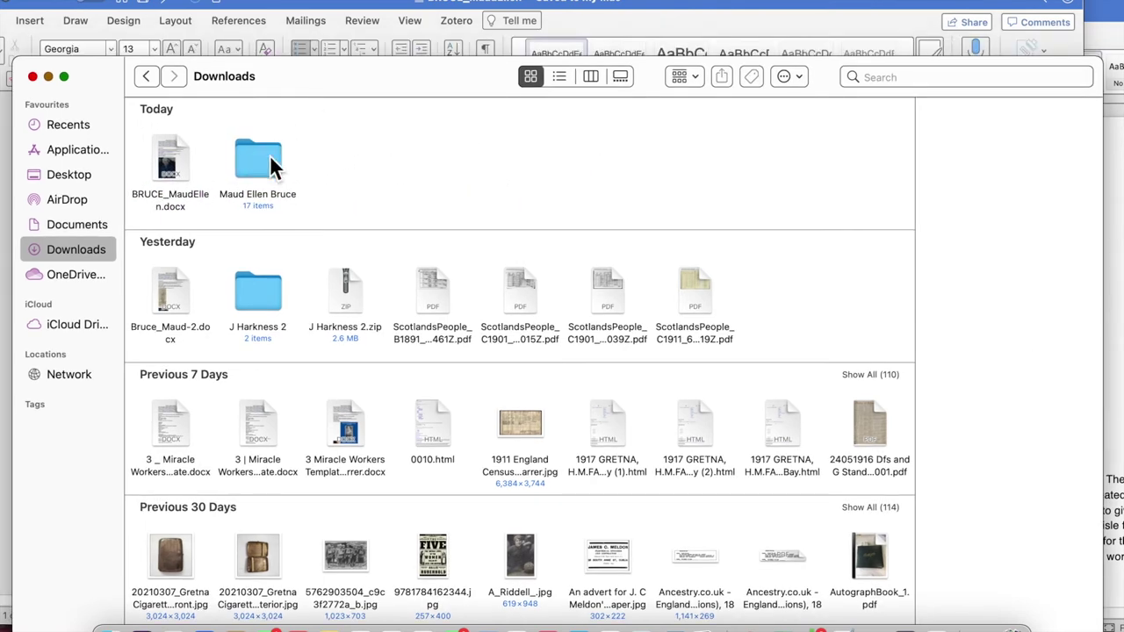
pyautogui.click(423, 627)
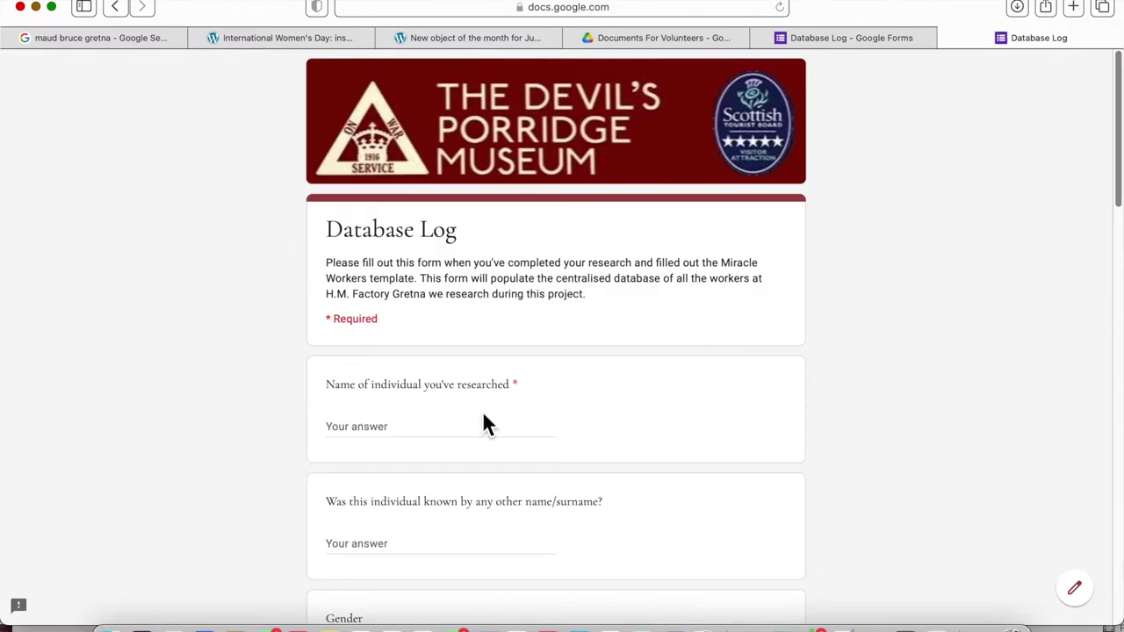
# Enter the worker's name, other name, gender Female and date of birth.
pyautogui.click(433, 429)
pyautogui.write('L')
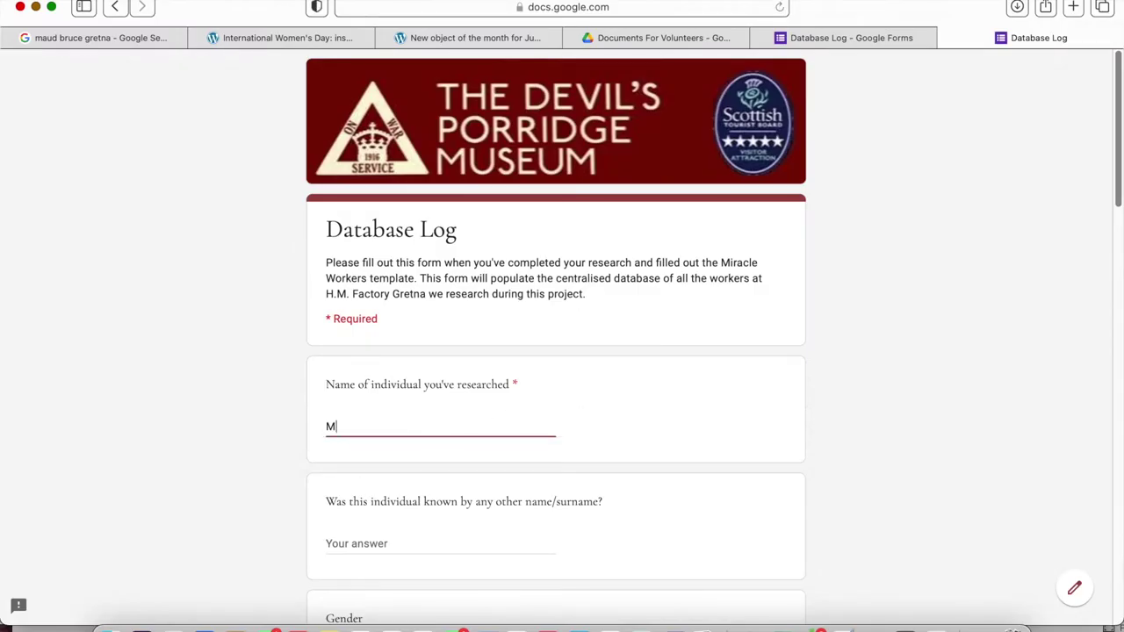
pyautogui.write('aud Ellen Bruce')
pyautogui.click(383, 546)
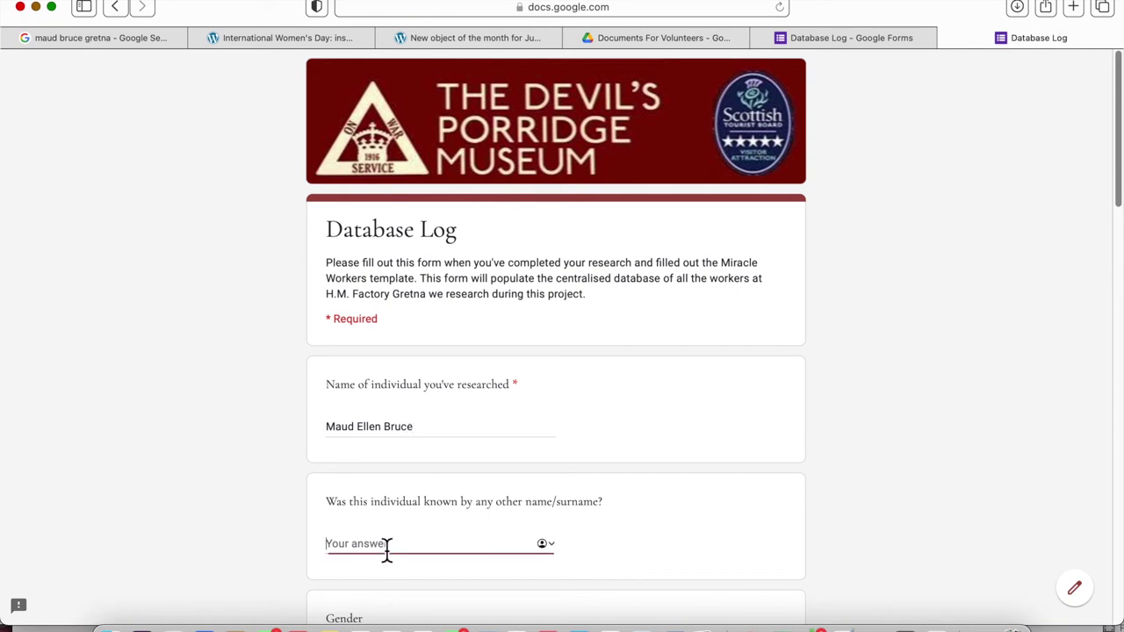
pyautogui.write('Married surname - Nunn')
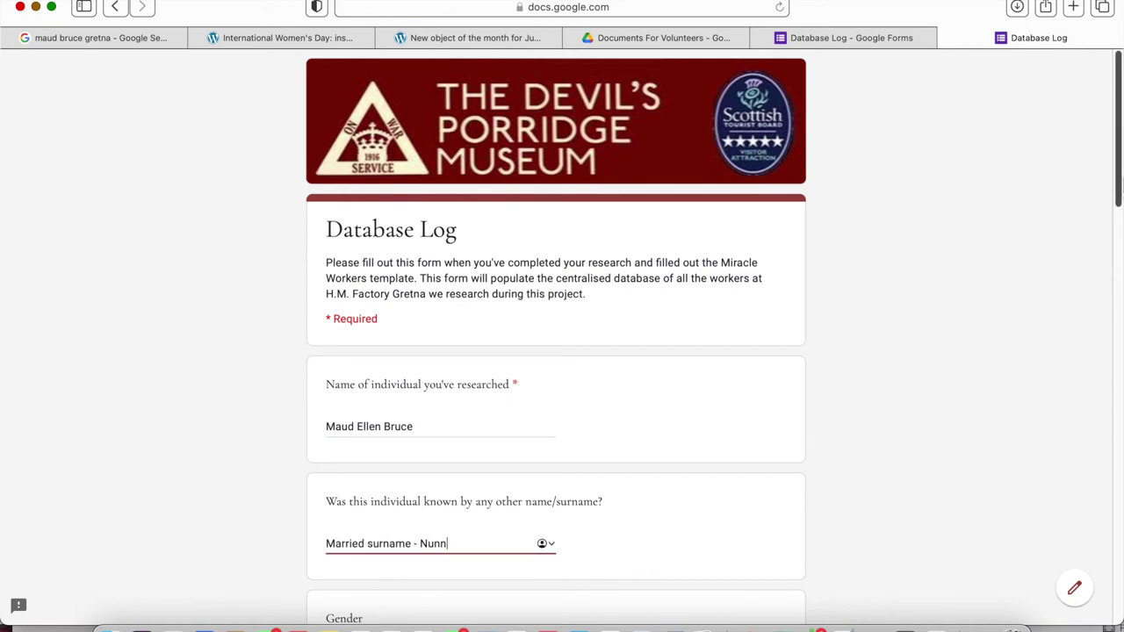
pyautogui.scroll(-5, 459, 346)
pyautogui.click(334, 385)
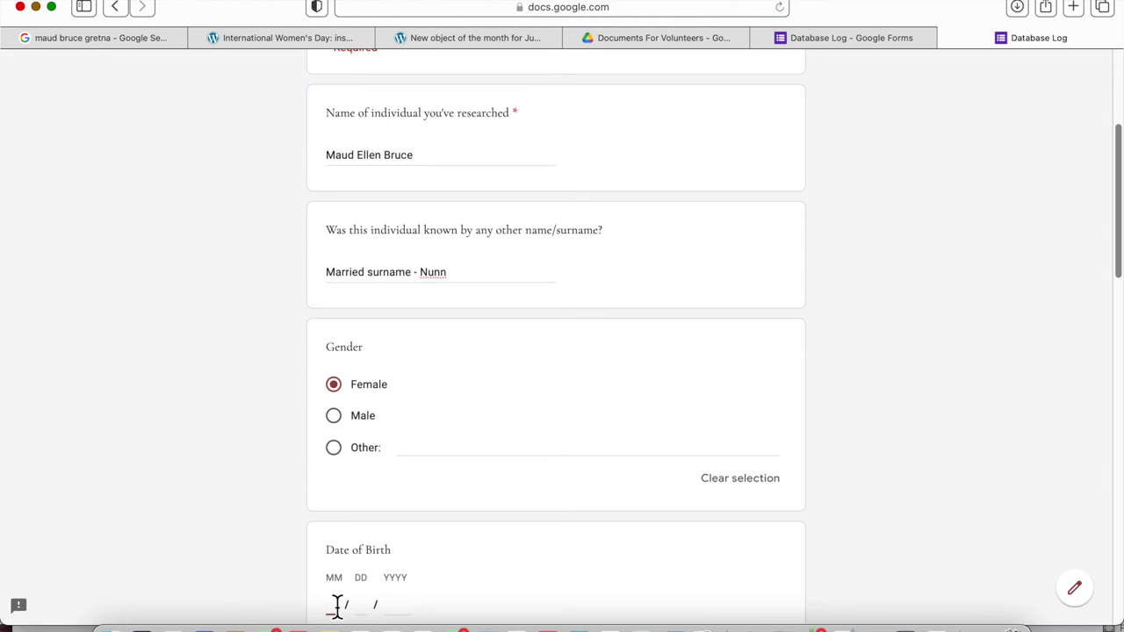
pyautogui.write('20')
pyautogui.click(368, 611)
pyautogui.write('12 / ')
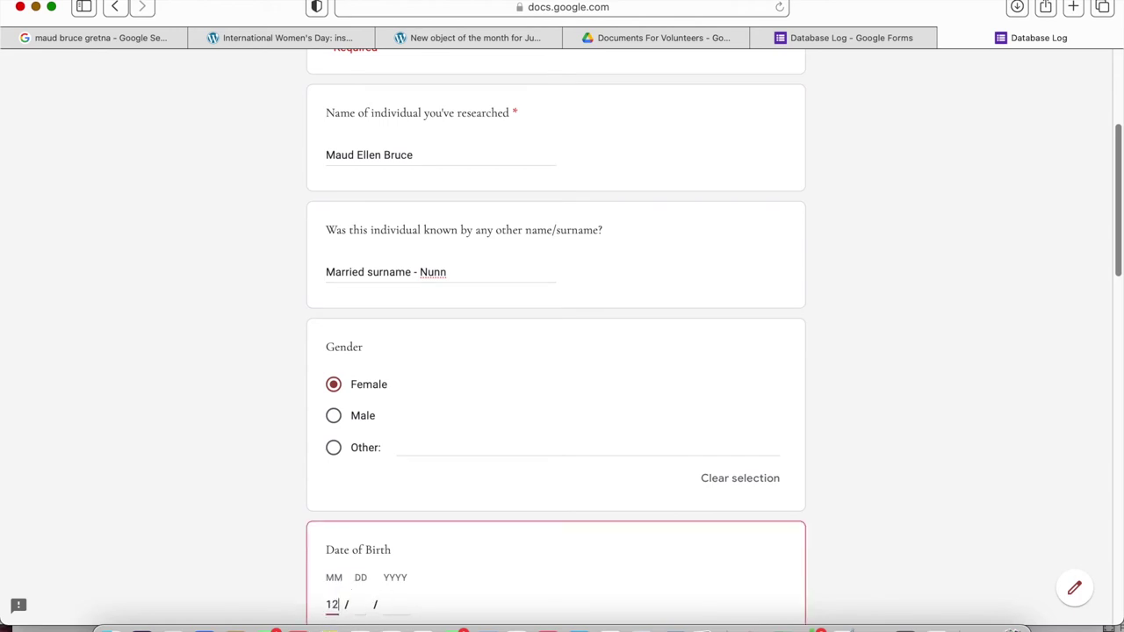
pyautogui.write('20 / 1894')
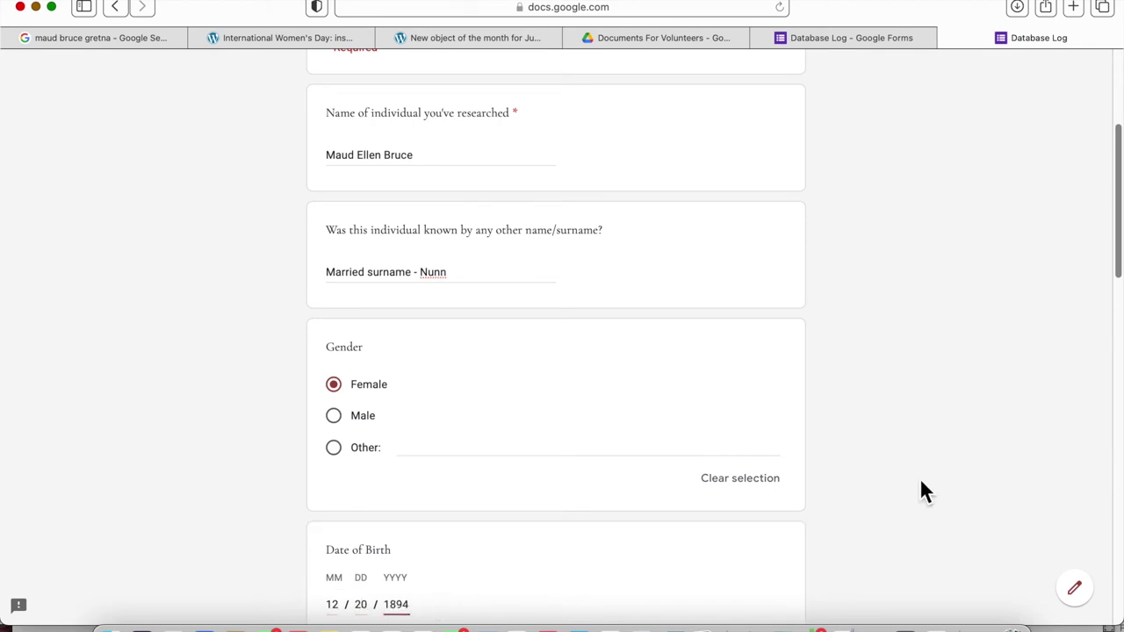
# Fill in birthplace Coundon, Durham, marital status Married, and death date and place Durham.
pyautogui.scroll(-5, 925, 492)
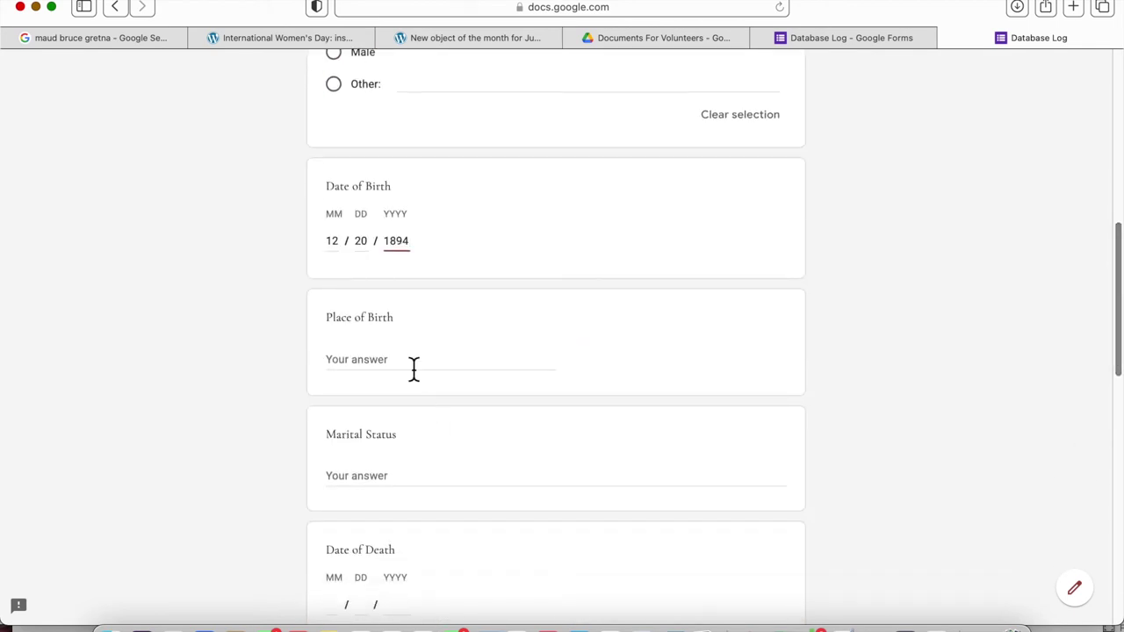
pyautogui.click(413, 365)
pyautogui.write('Cou')
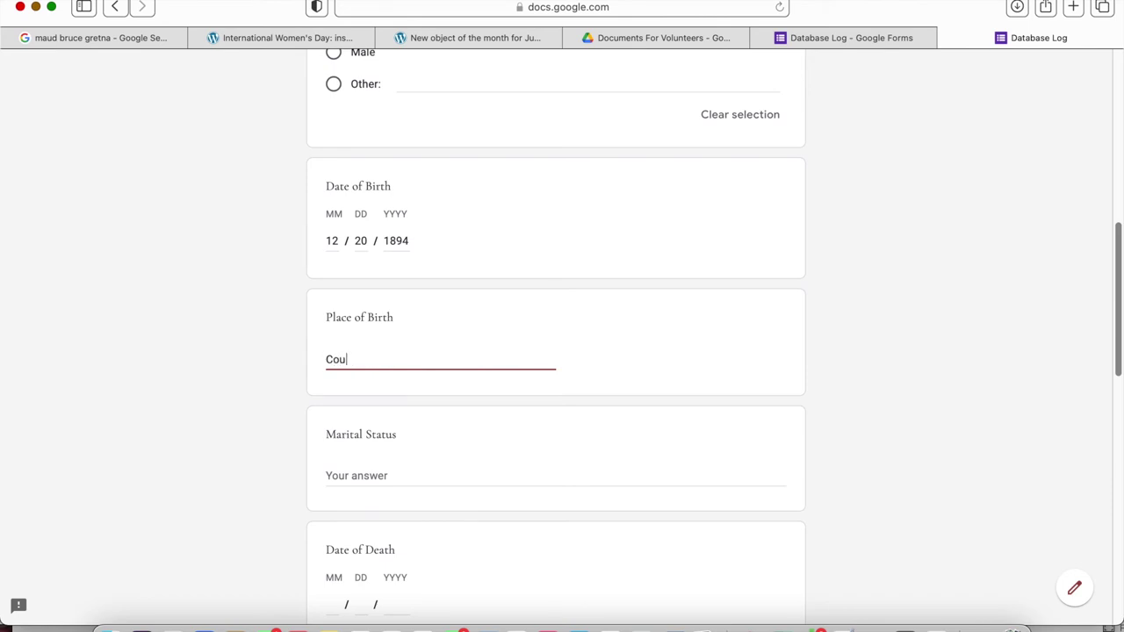
pyautogui.write('ndon, Durham')
pyautogui.click(378, 482)
pyautogui.write('Married to Thomas Nunn in 1920')
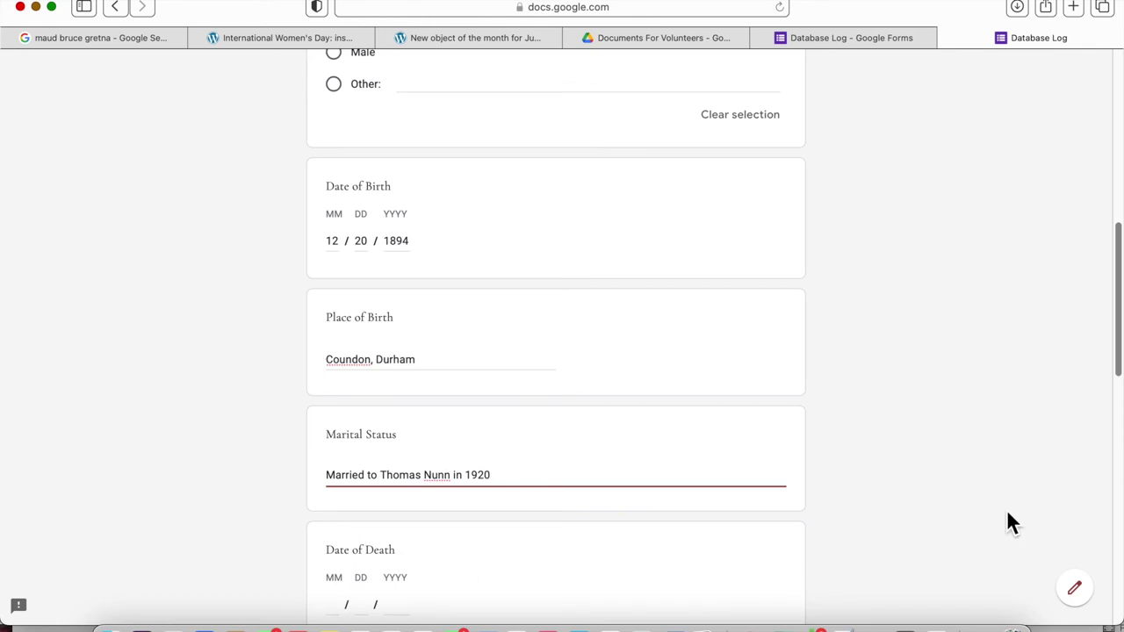
pyautogui.scroll(-3, 1012, 522)
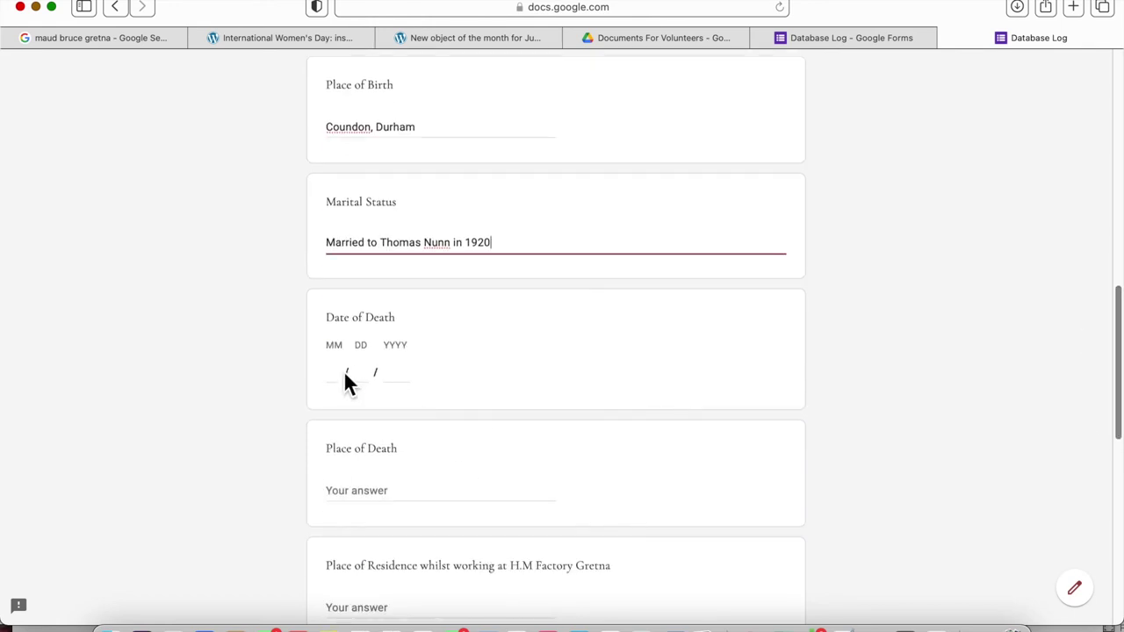
pyautogui.click(336, 379)
pyautogui.write('01')
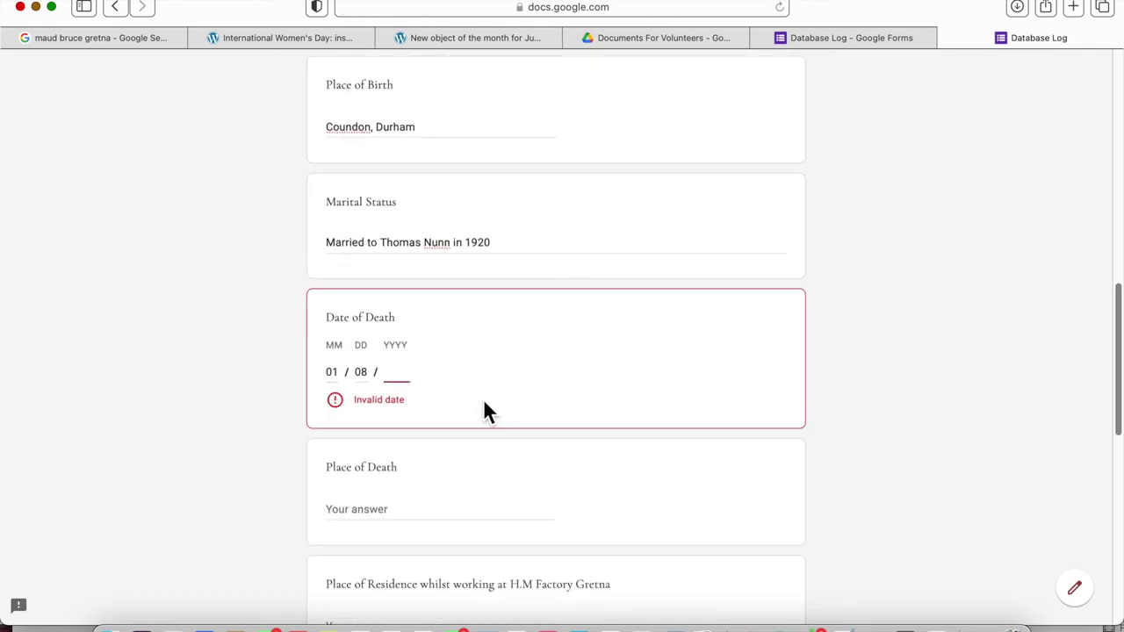
pyautogui.write('1995')
pyautogui.click(416, 498)
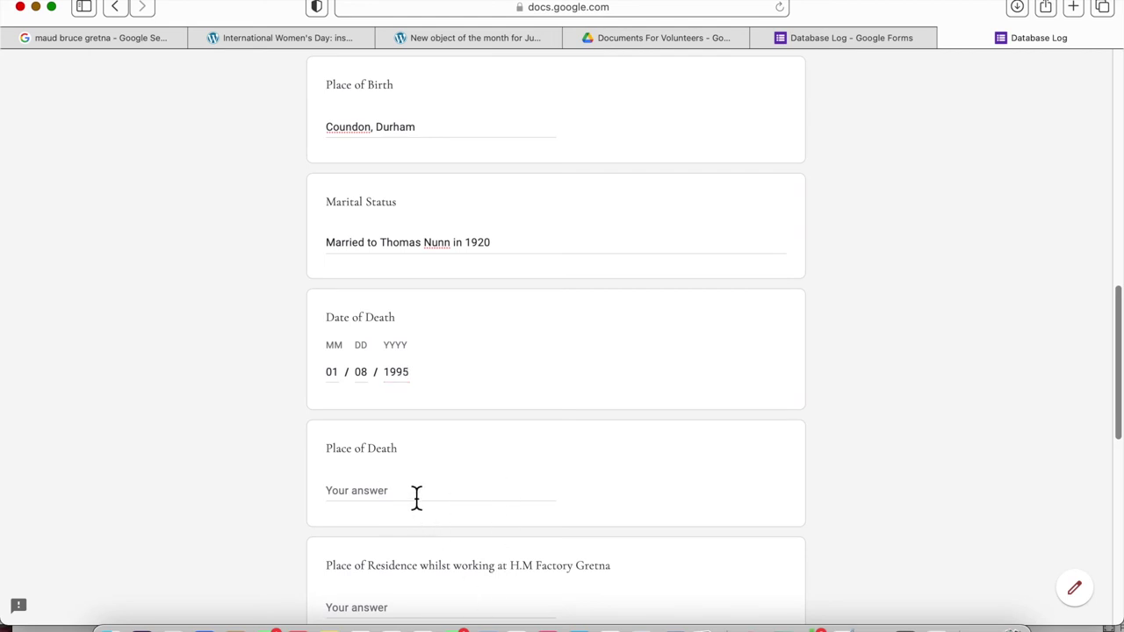
pyautogui.write('Durham')
# Add the Gretna residence, answer Yes to images and other information, confirm emailing, and submit.
pyautogui.scroll(-3, 1046, 422)
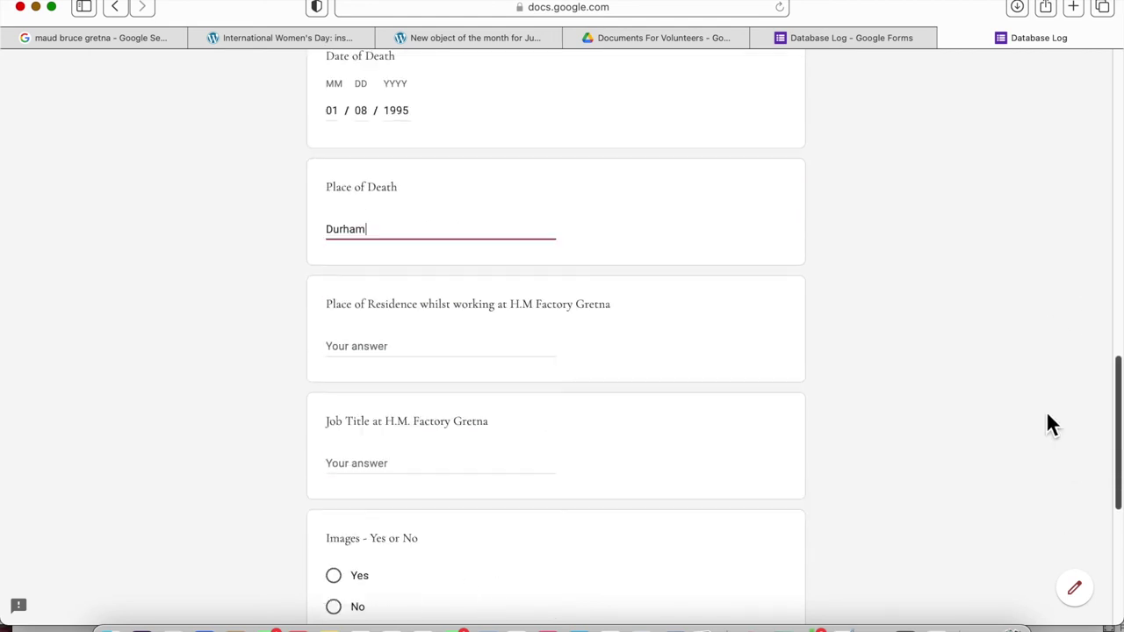
pyautogui.click(416, 355)
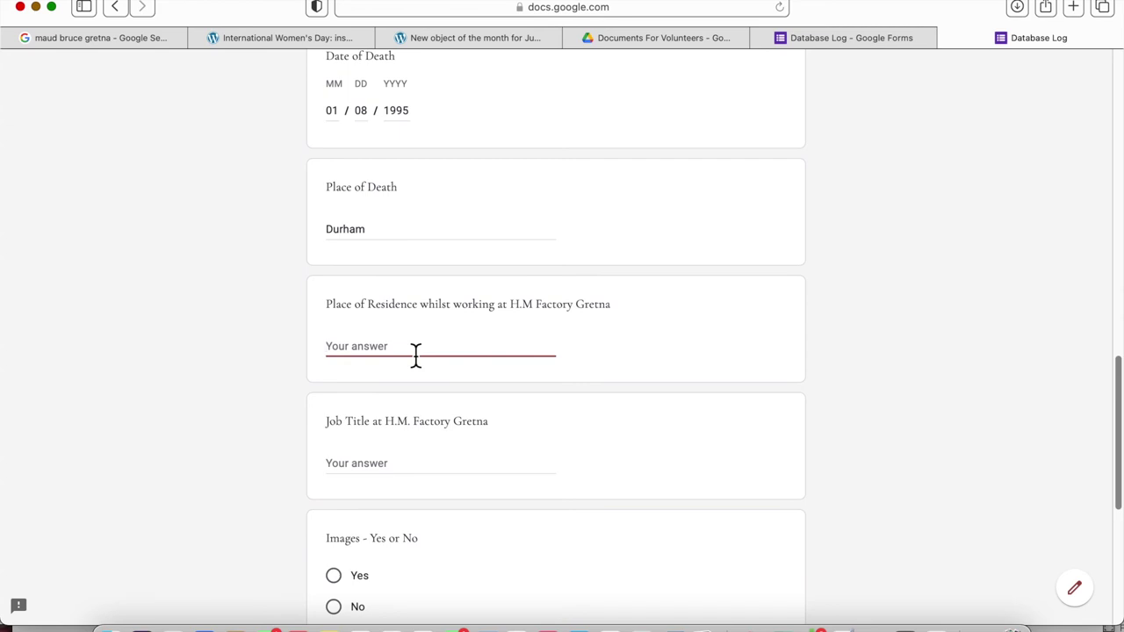
pyautogui.write('Gren')
pyautogui.click(334, 575)
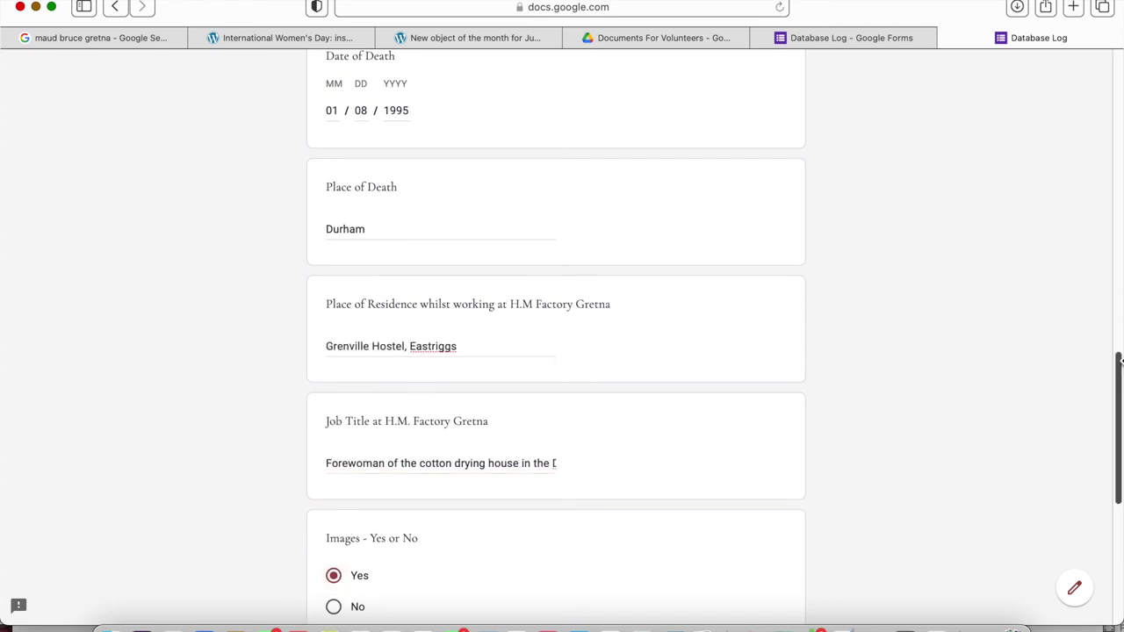
pyautogui.scroll(6, 556, 351)
pyautogui.scroll(-10, 556, 351)
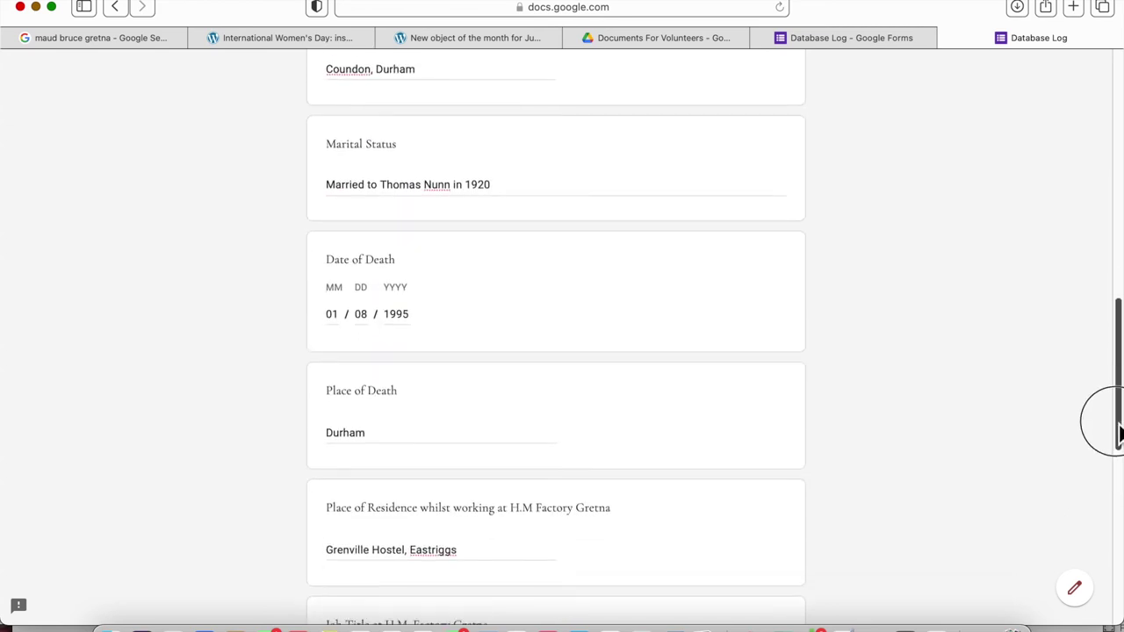
pyautogui.click(333, 393)
pyautogui.click(359, 560)
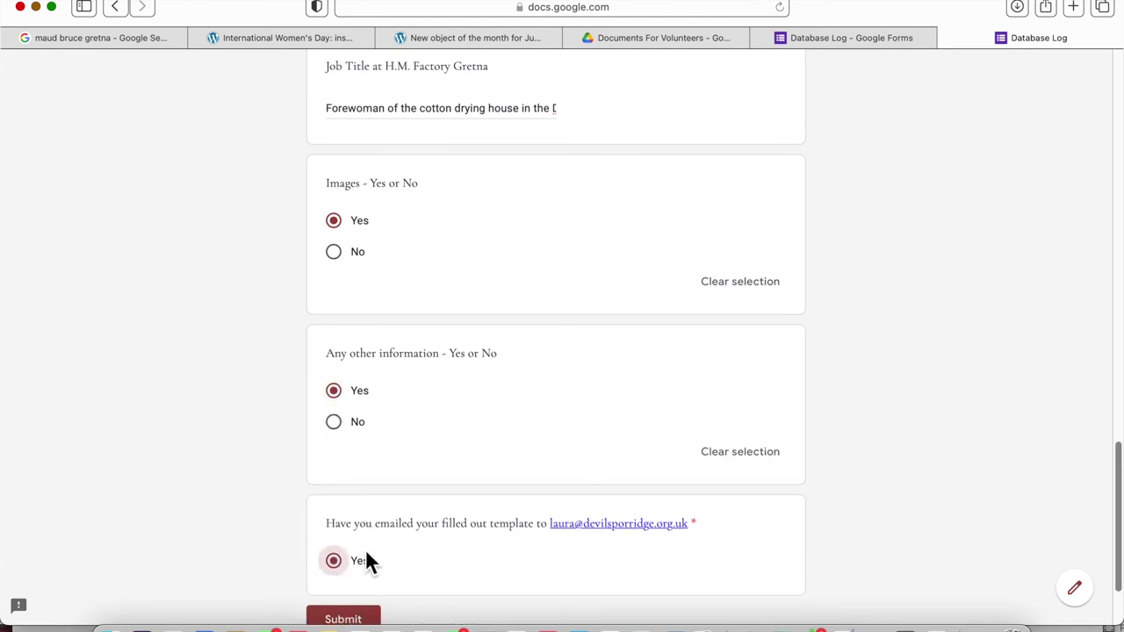
pyautogui.scroll(-2, 364, 565)
pyautogui.click(368, 528)
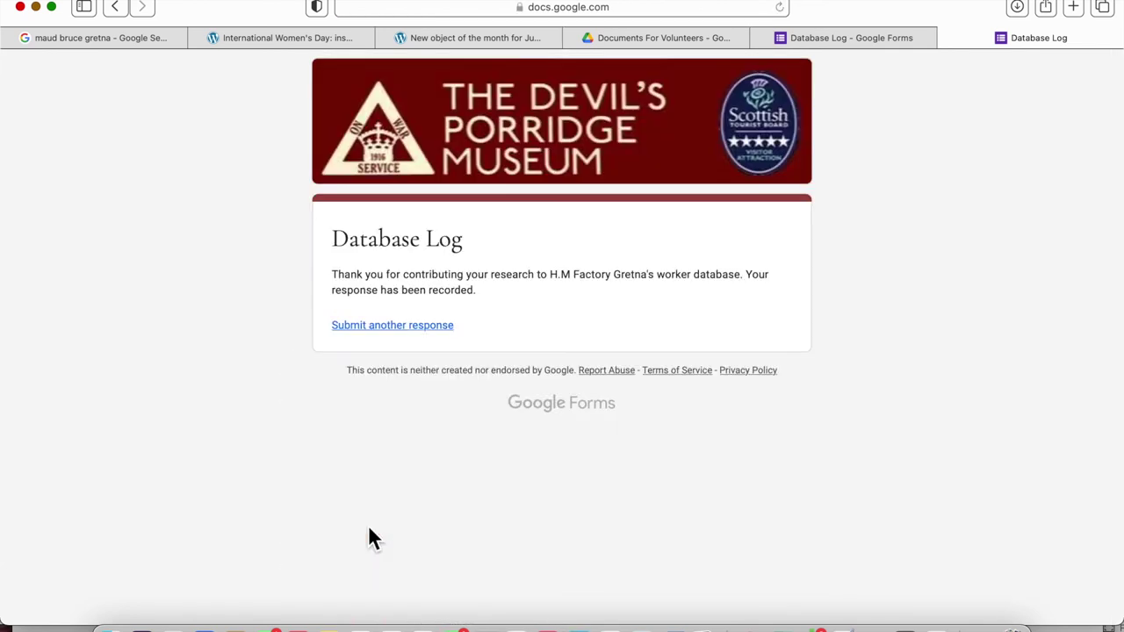
pyautogui.hotkey('ctrl', 'shift', 'Tab')
pyautogui.hotkey('ctrl', 'shift', 'Tab')
pyautogui.doubleClick(318, 397)
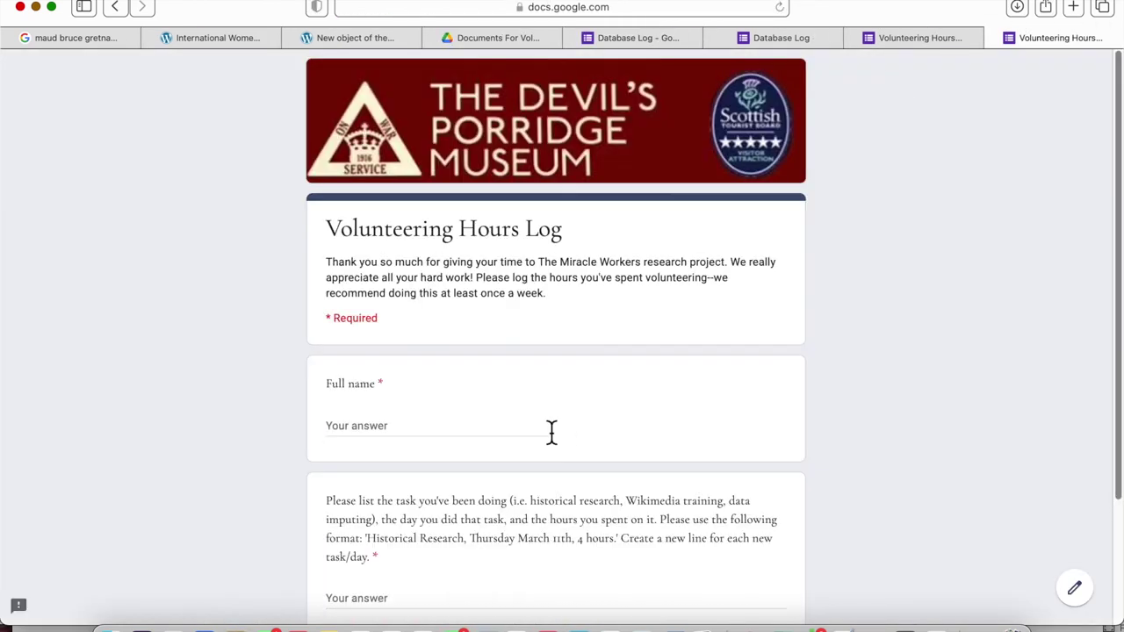
# Enter the volunteer's full name in the Volunteering Hours Log name field.
pyautogui.click(500, 434)
pyautogui.write('Laura Noakes')
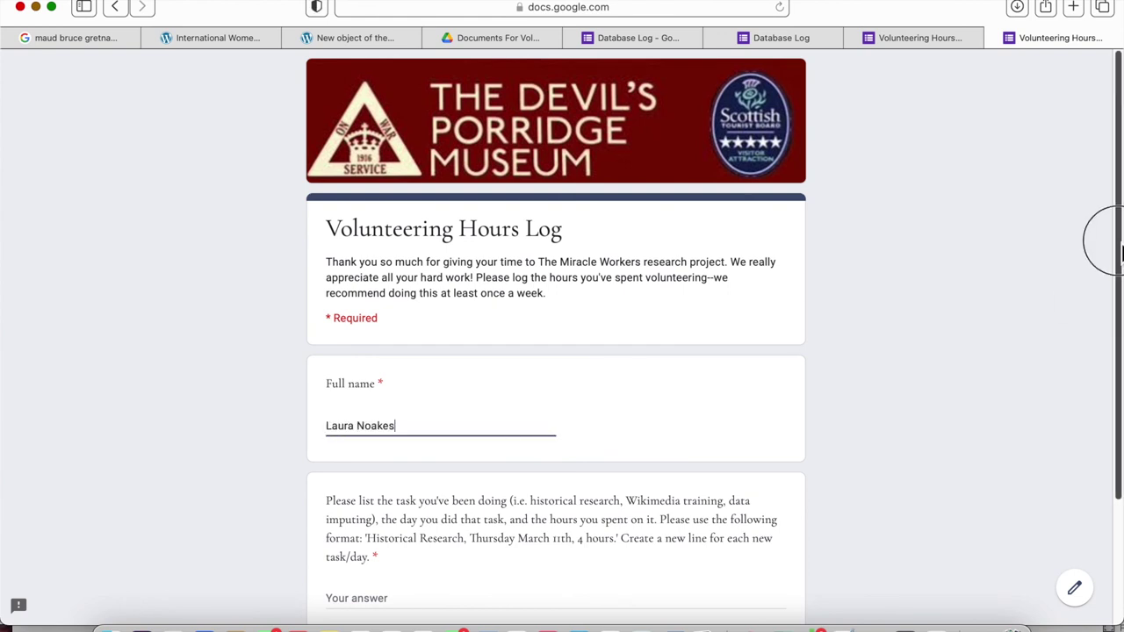
pyautogui.scroll(-3, 1104, 238)
# Fill in the task as 'Historical Research, Thursday 15 April 2021, 2 hours' and submit the form.
pyautogui.click(434, 467)
pyautogui.write('Historic')
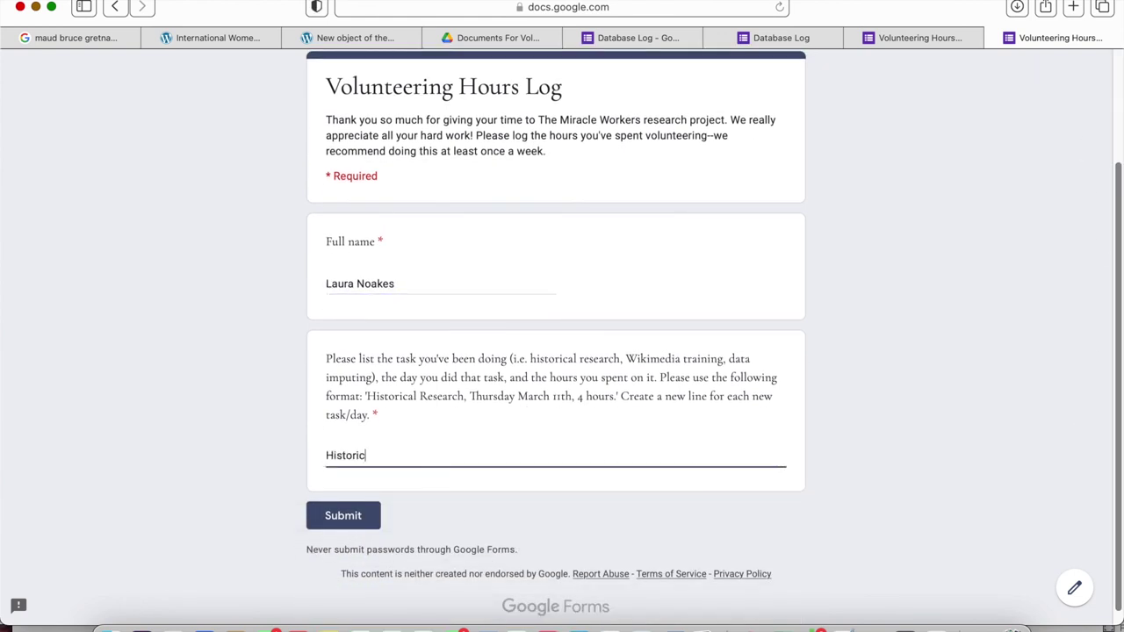
pyautogui.write('al Researcg')
pyautogui.press('BackSpace')
pyautogui.write('pri')
pyautogui.write('l 19')
pyautogui.press('BackSpace')
pyautogui.press('BackSpace')
pyautogui.write('2021,')
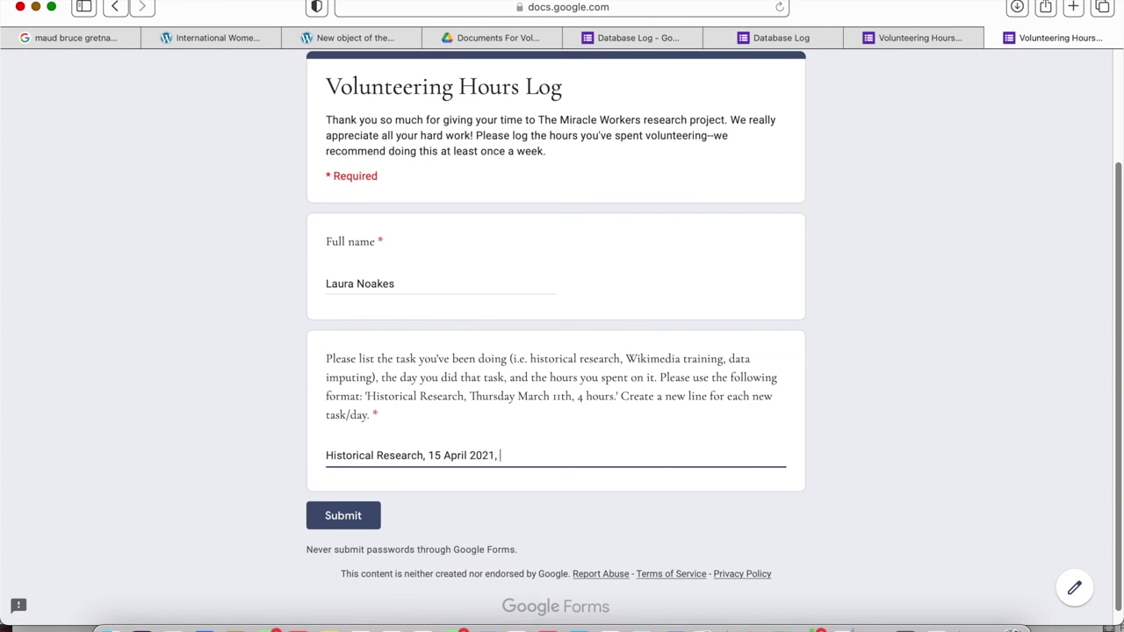
pyautogui.click(427, 456)
pyautogui.write('Thursday')
pyautogui.click(571, 457)
pyautogui.write('2 h')
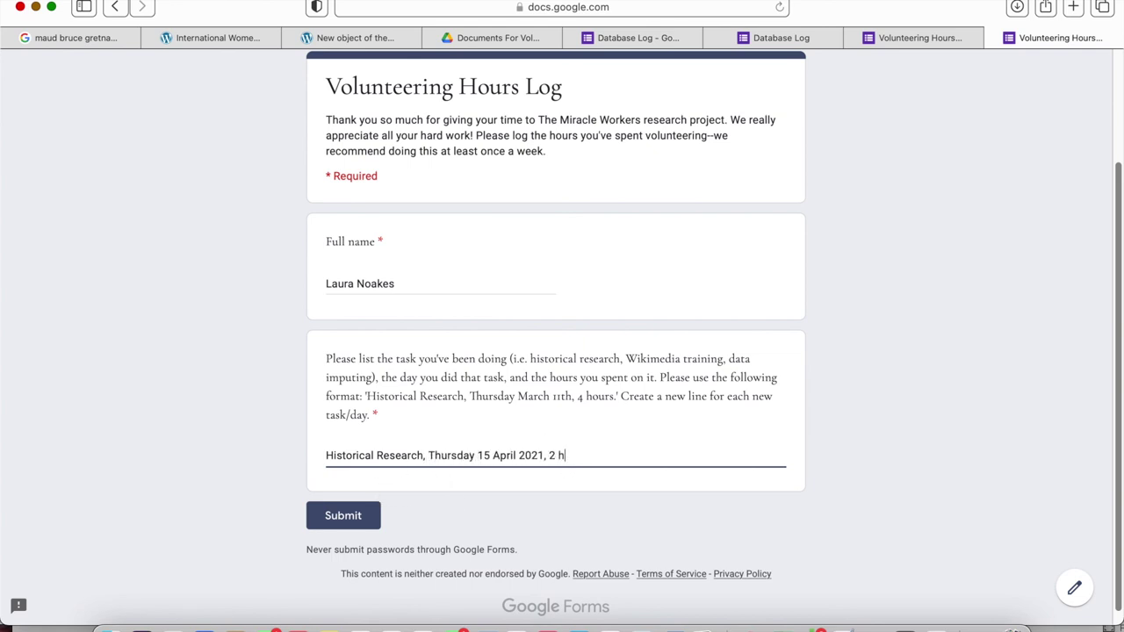
pyautogui.write('ours')
pyautogui.click(343, 520)
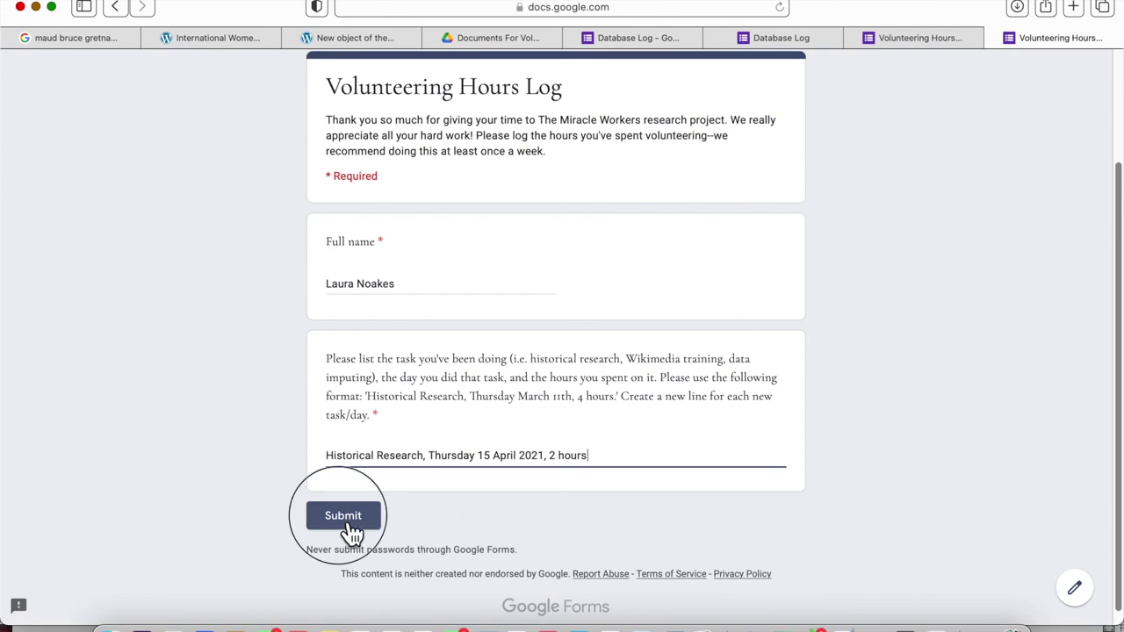